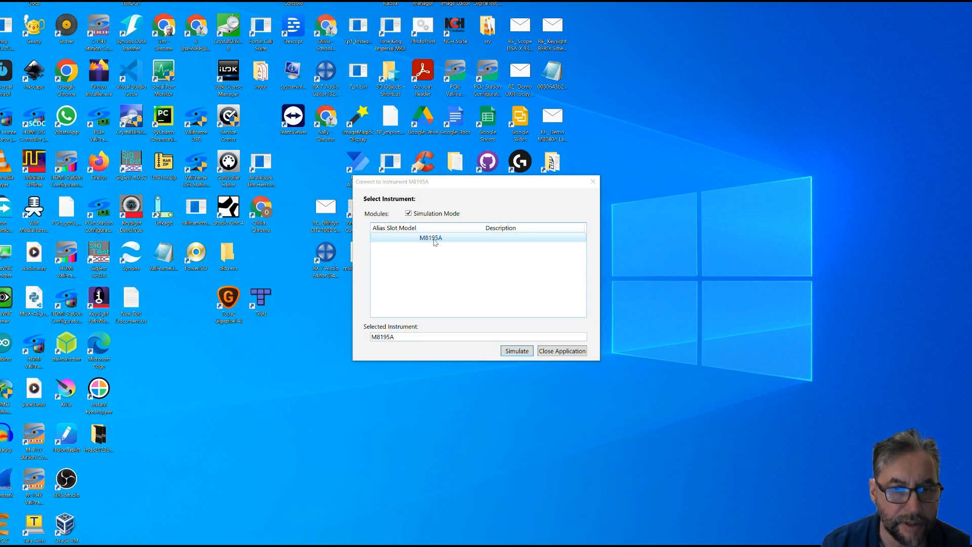
- Launch the M8195A instrument in simulation mode and bring up its channel output settings
left_click(519, 353)
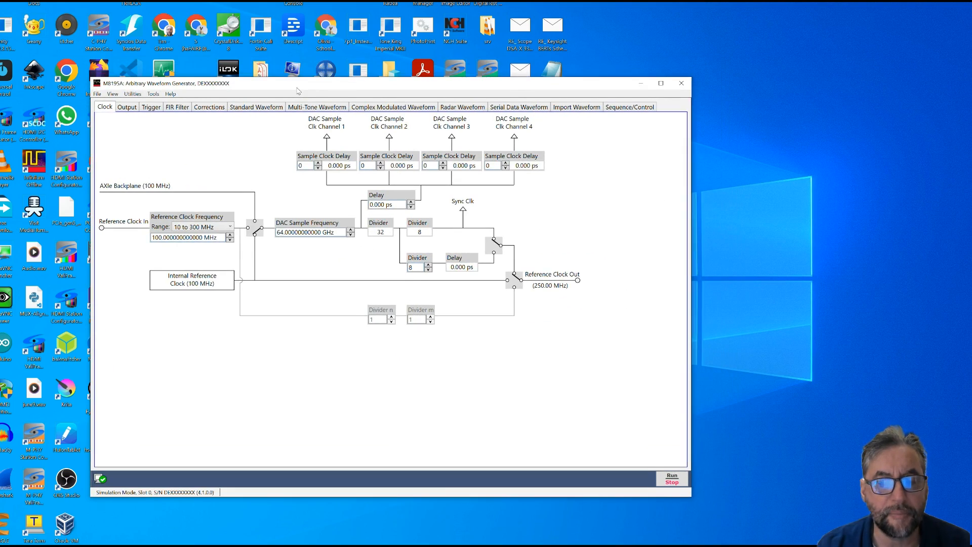
left_click(154, 112)
left_click(186, 113)
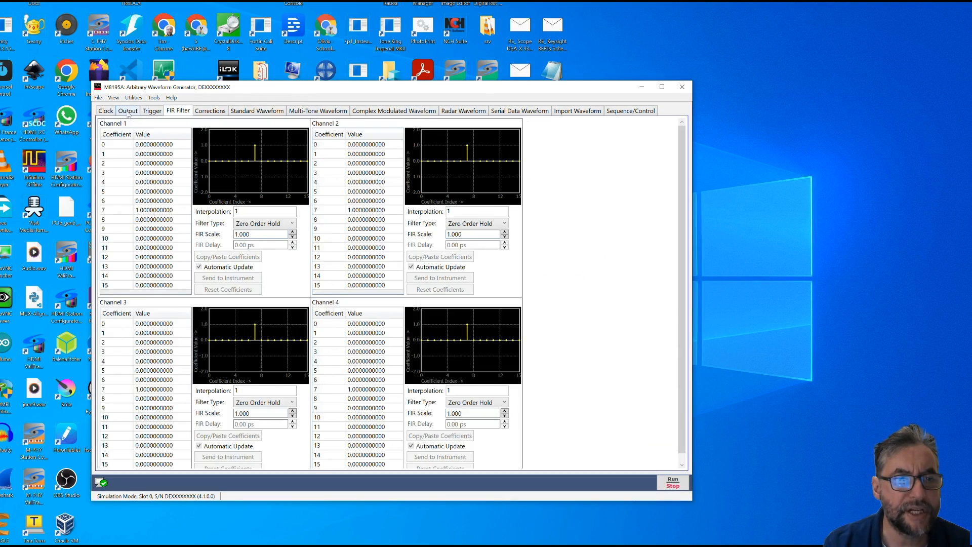
left_click(129, 113)
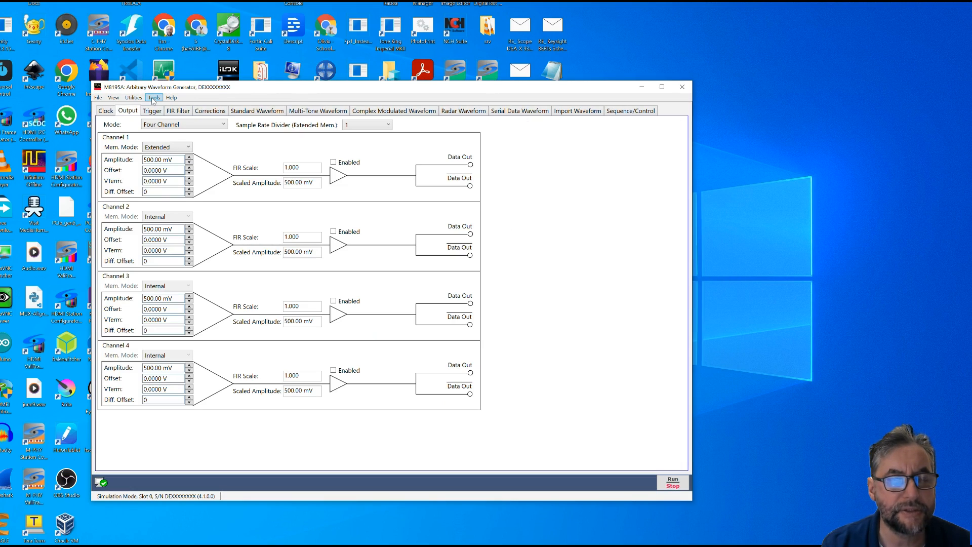
- Start monitoring driver calls with the log placed clear of the channel settings, and toggle channel 1's output on and off
left_click(155, 99)
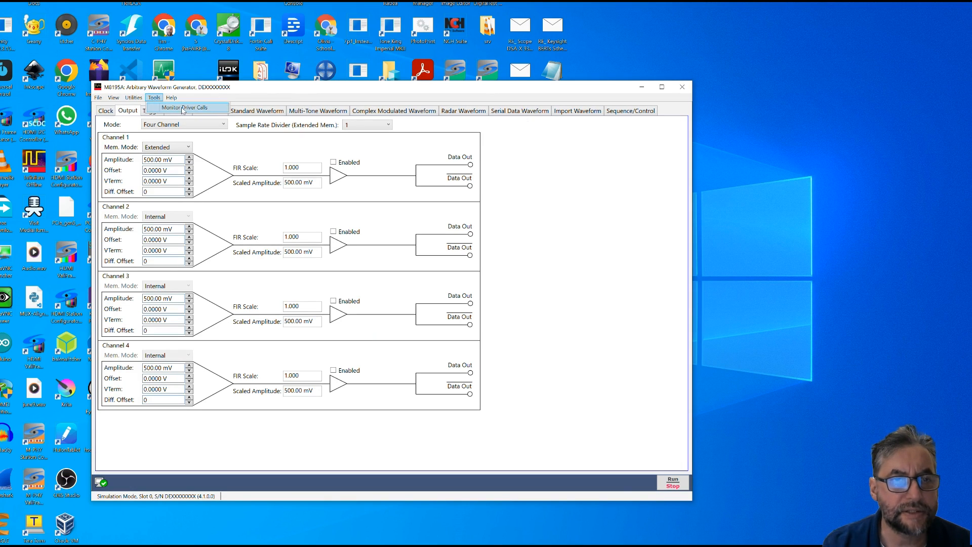
left_click(202, 122)
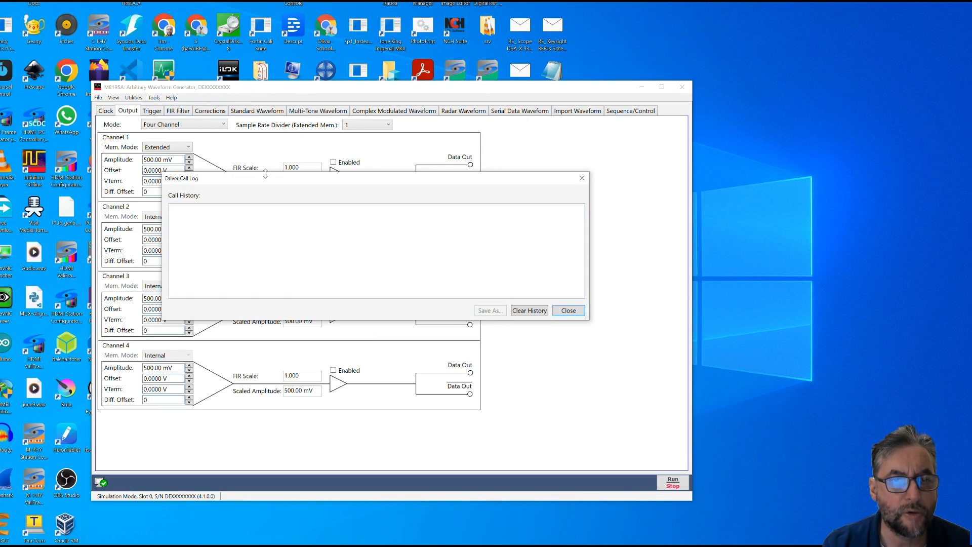
left_click_drag(267, 183, 386, 381)
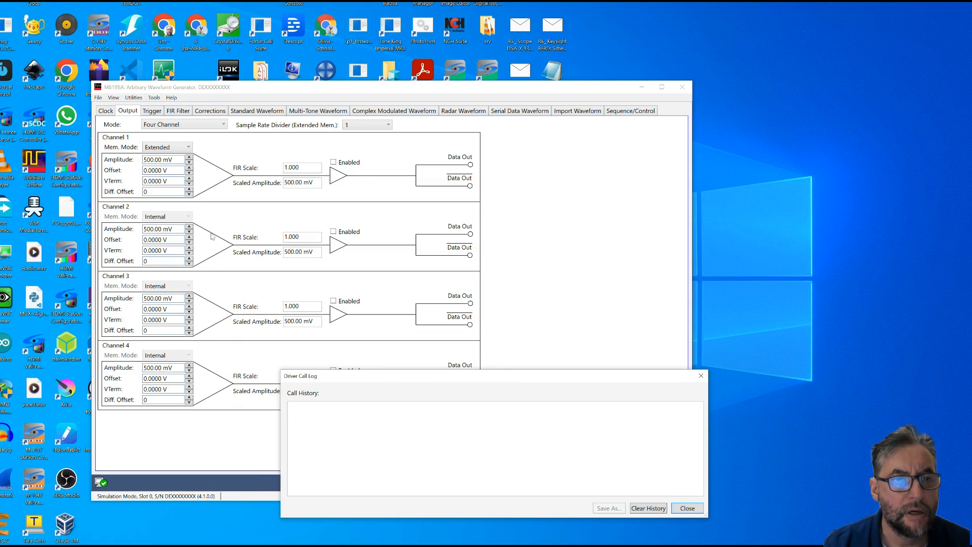
left_click(334, 163)
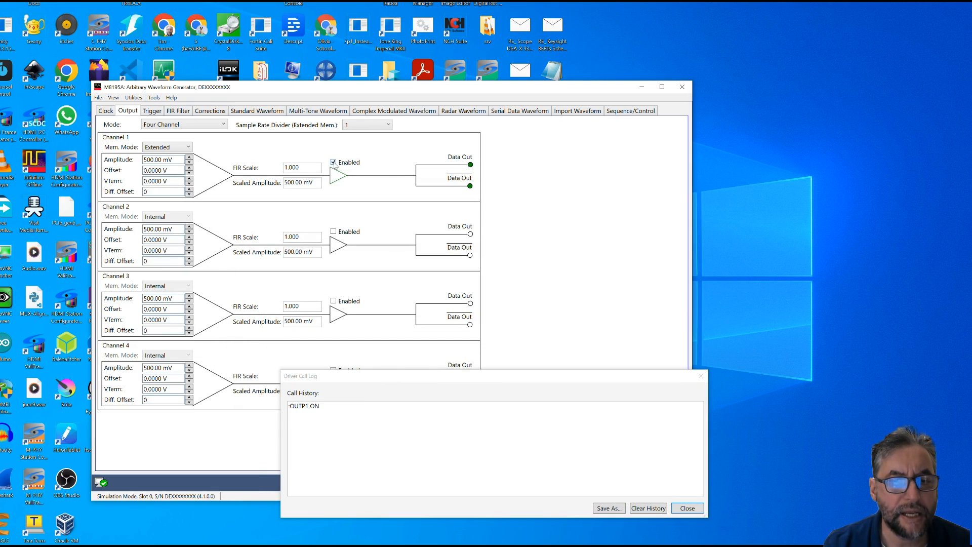
left_click(336, 163)
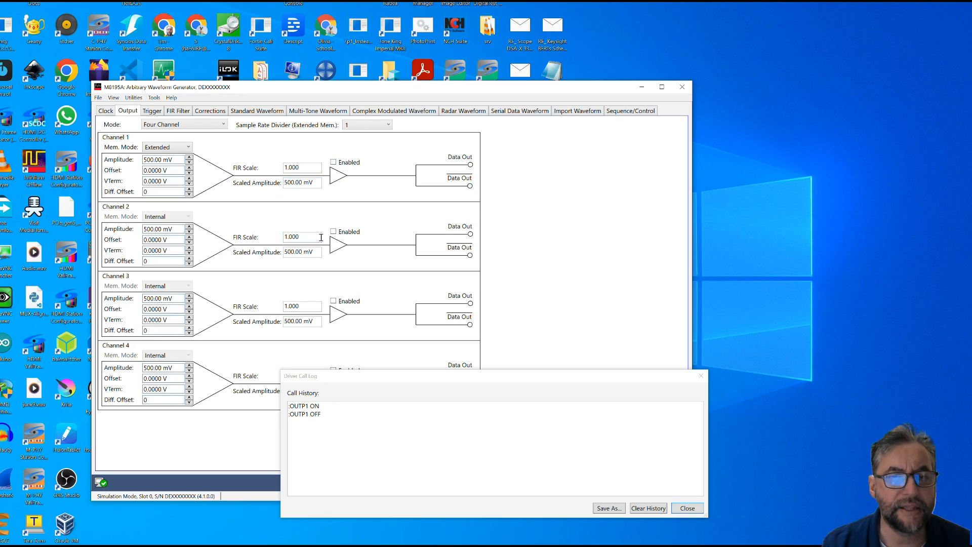
- Enable channel 1's output again and set its amplitude to 800 mV
left_click_drag(307, 169, 290, 167)
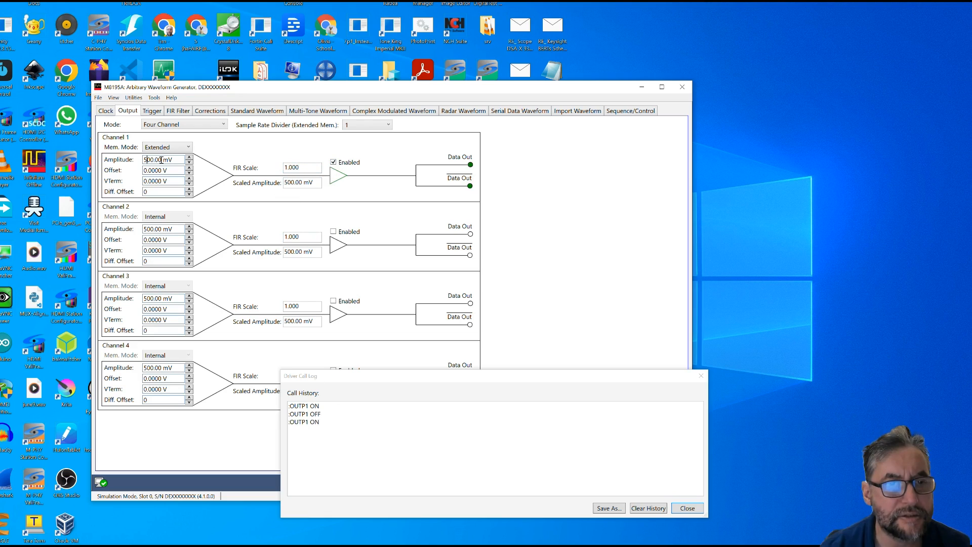
key("BackSpace")
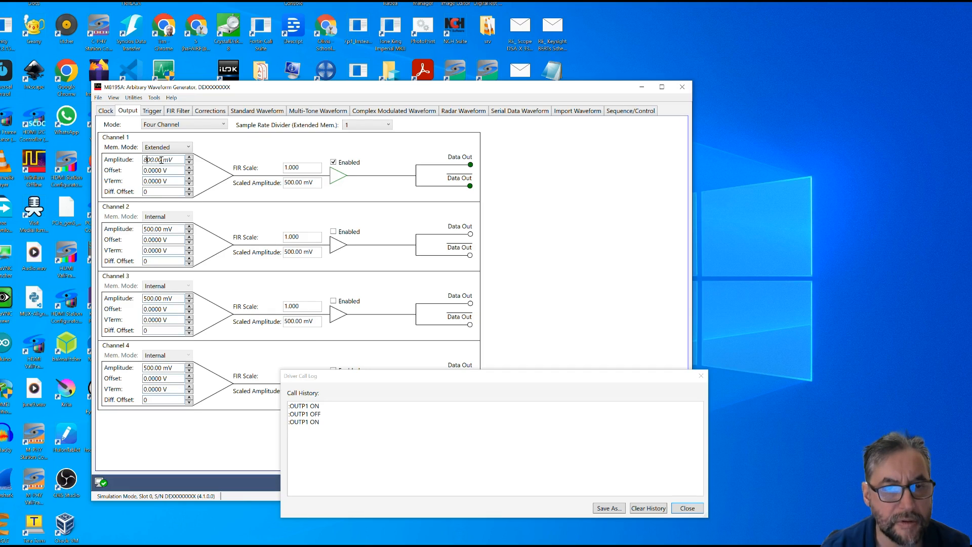
type("8")
key("Return")
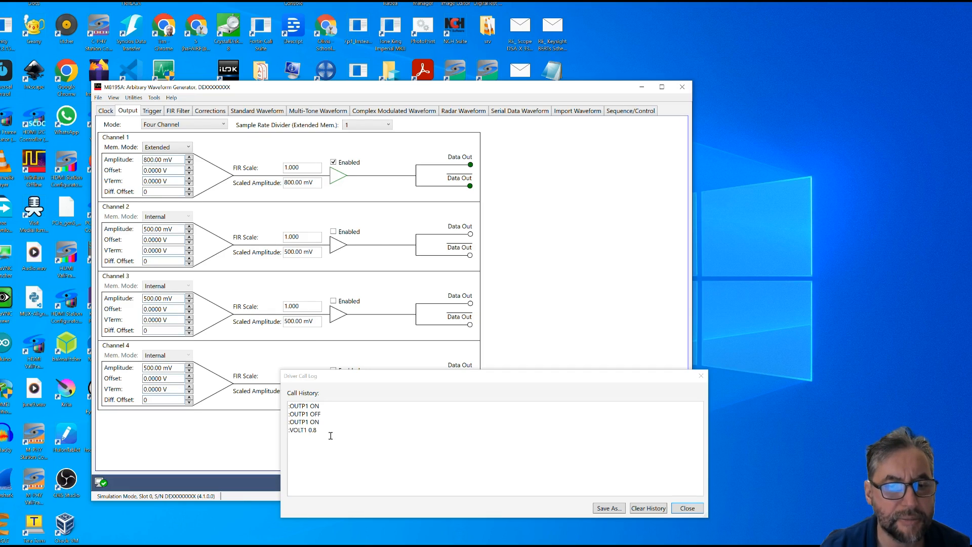
- Move the driver call log aside, switch to Keysight Connection Expert and remove the M8195A instrument at localhost
left_click(438, 382)
left_click_drag(438, 382, 415, 384)
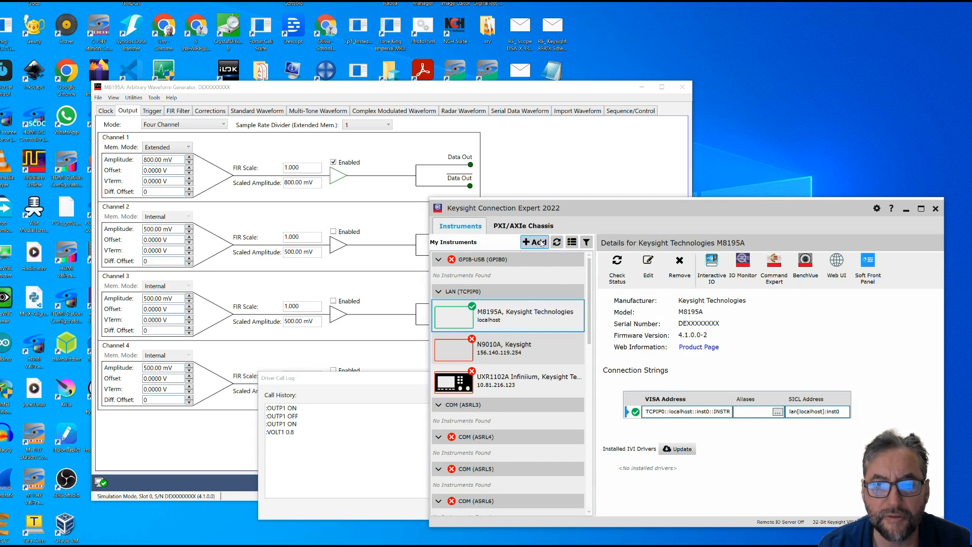
left_click(680, 263)
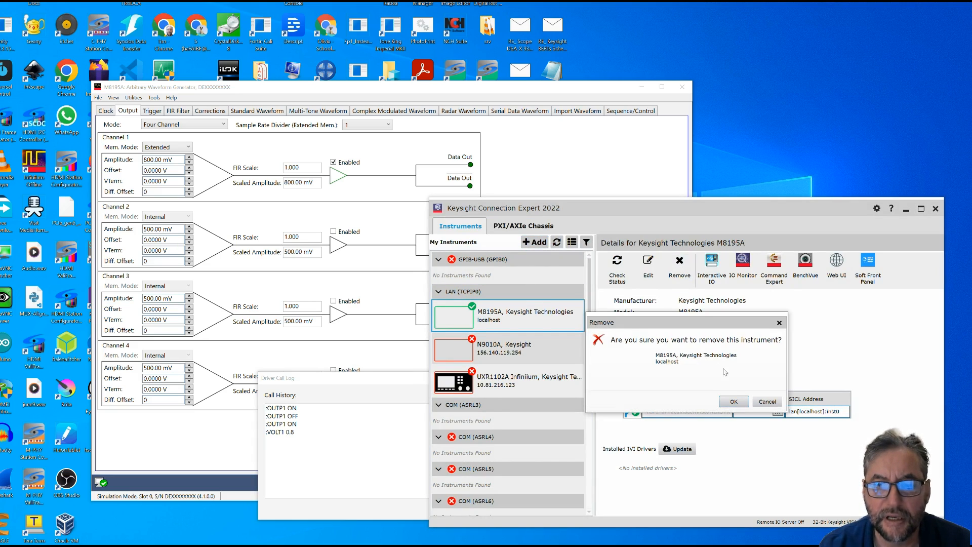
left_click(736, 400)
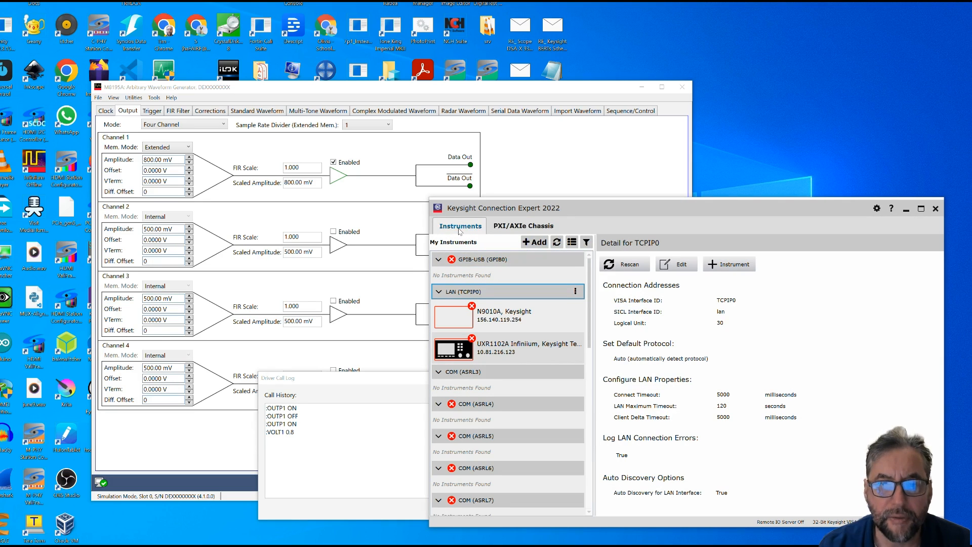
- Begin adding a LAN instrument with the address localhost and test its VISA address using the Socket protocol on port 5025
left_click(534, 242)
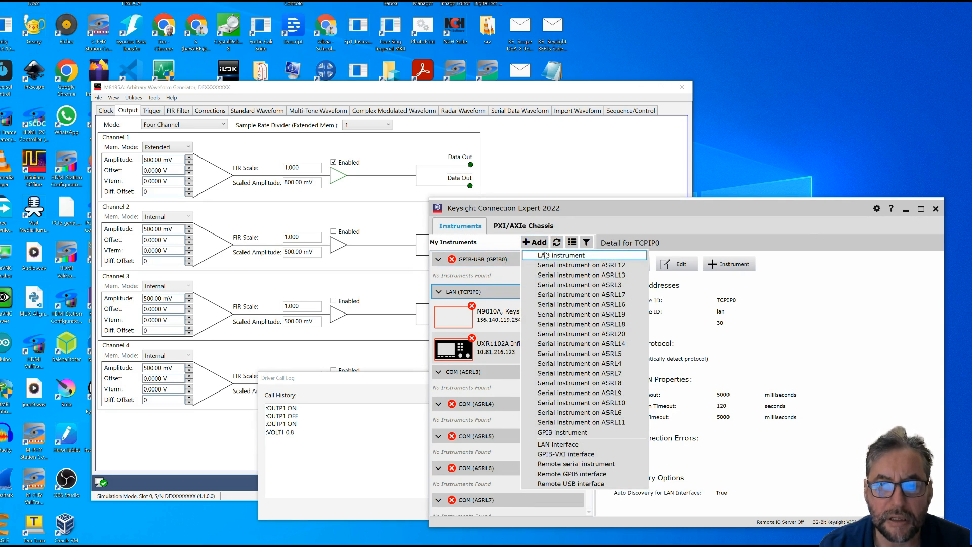
left_click(546, 254)
left_click(646, 251)
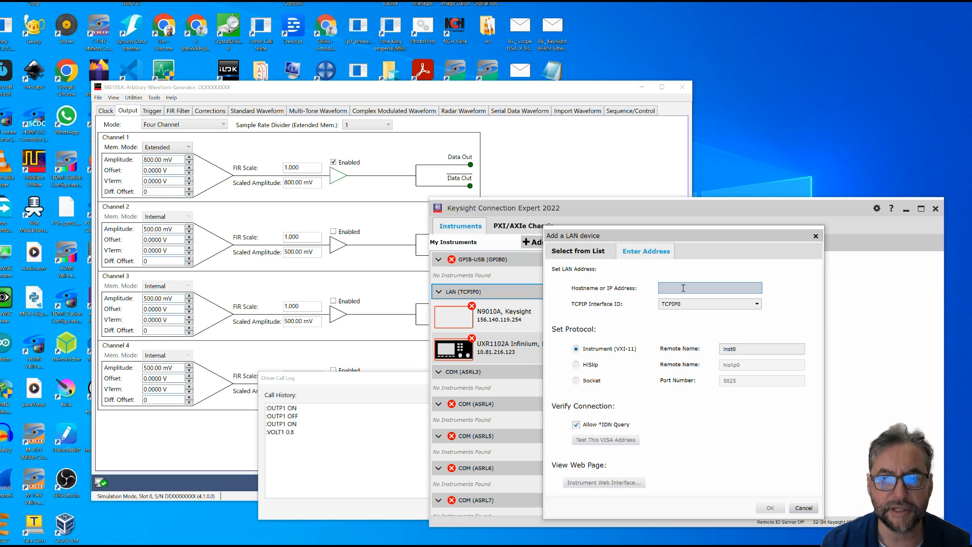
type("l")
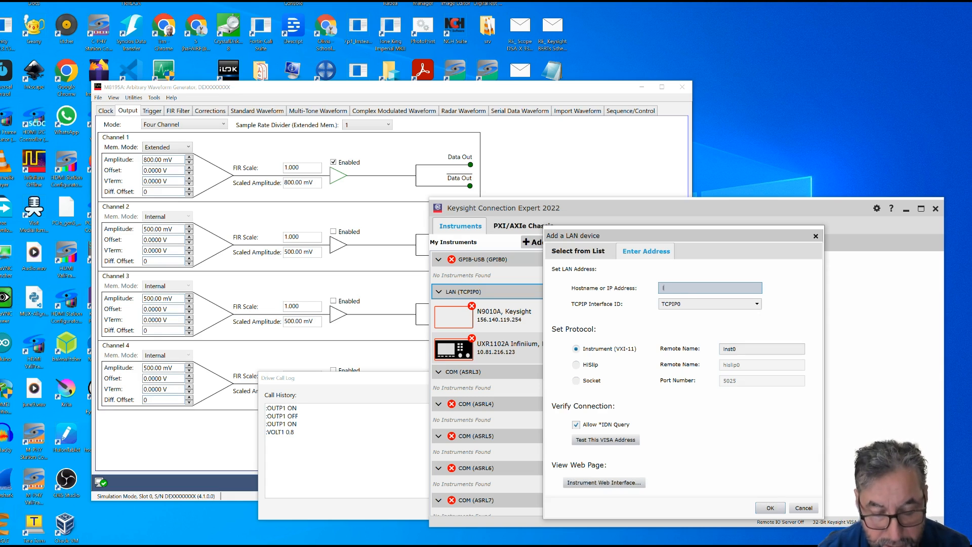
type("ocalhost")
left_click(576, 380)
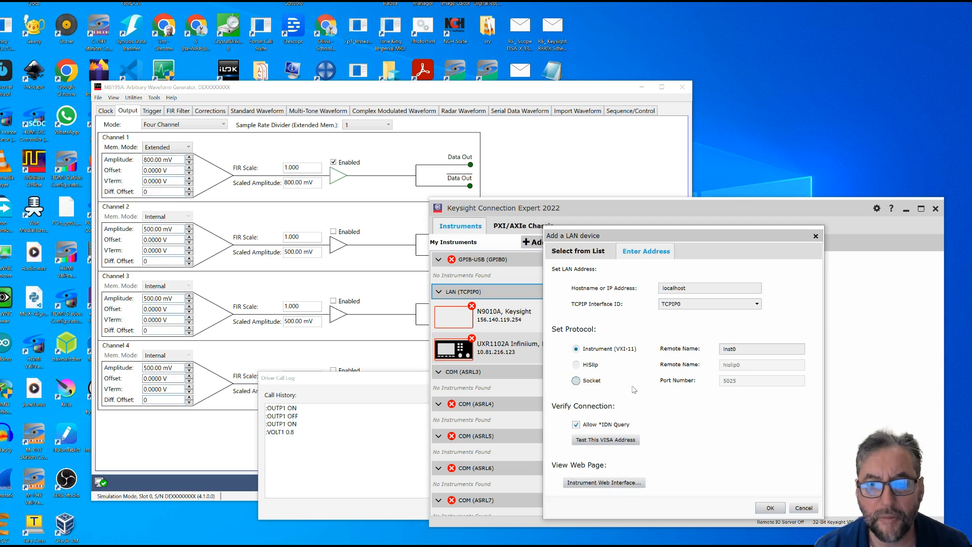
left_click(616, 440)
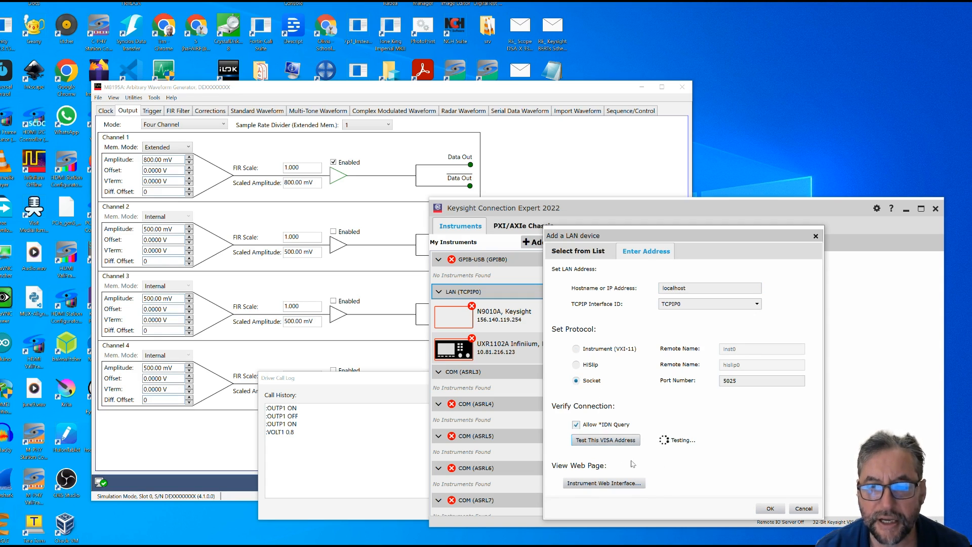
- Select the Instrument (VXI-11) protocol with remote name inst0, test the VISA address and add the LAN device
left_click(575, 349)
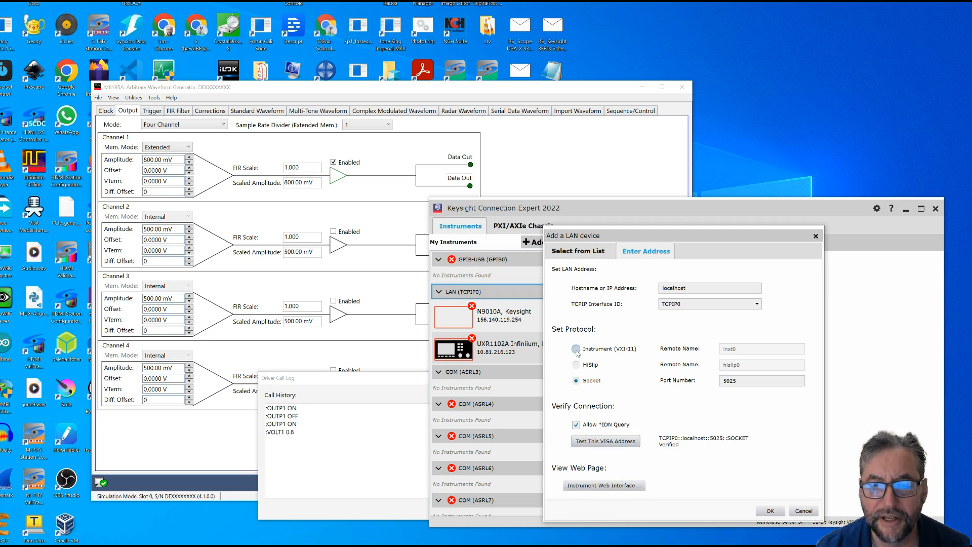
left_click(607, 441)
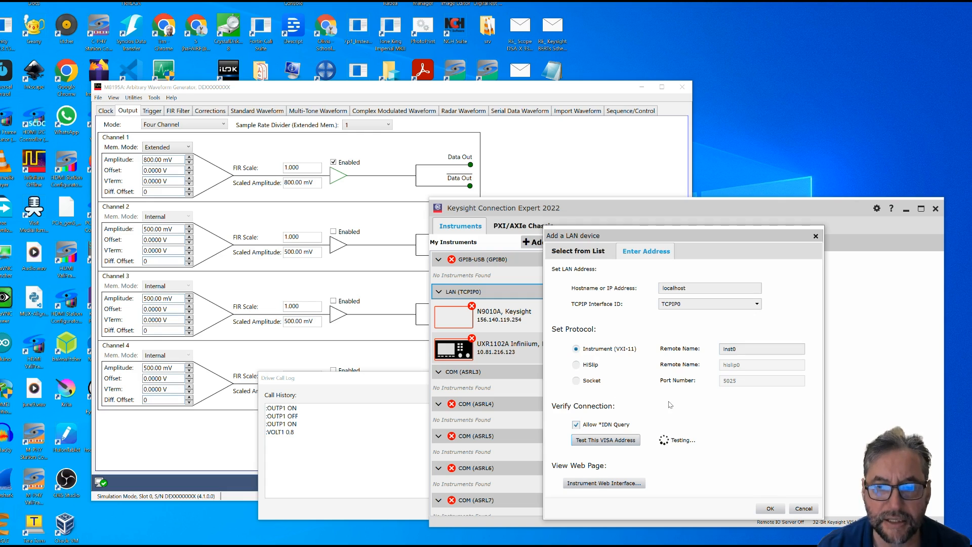
left_click(779, 512)
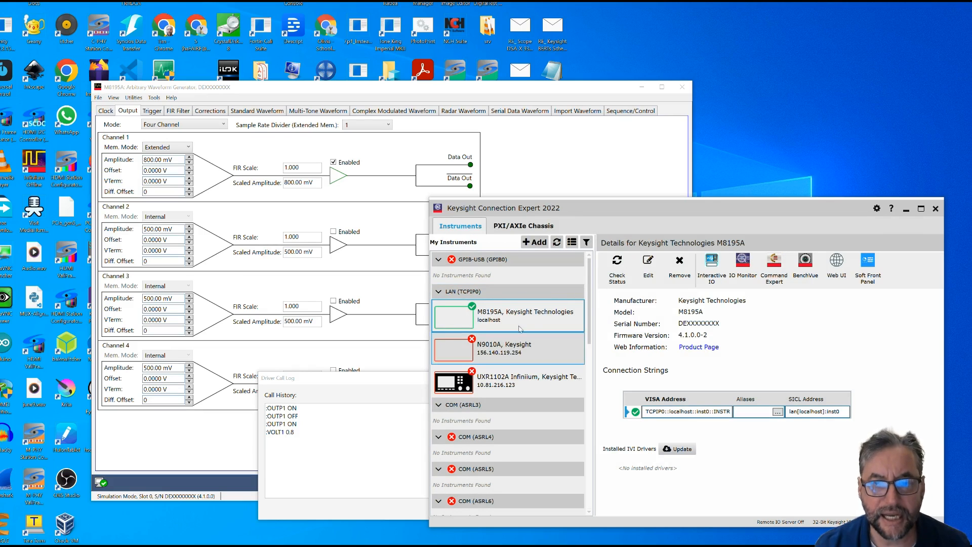
- Open Interactive IO for the M8195A, move it clear of the instrument list and query the instrument with *IDN?
left_click(711, 268)
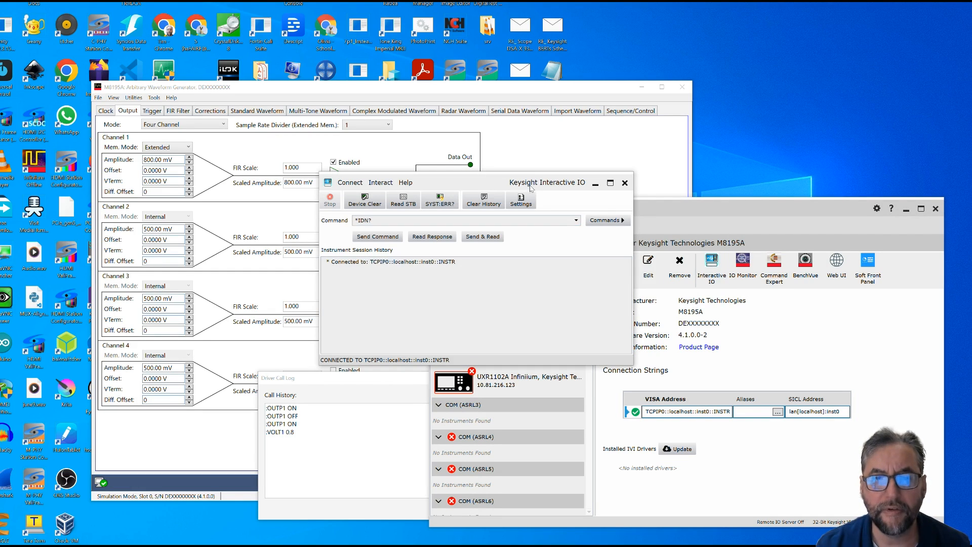
left_click_drag(529, 183, 827, 258)
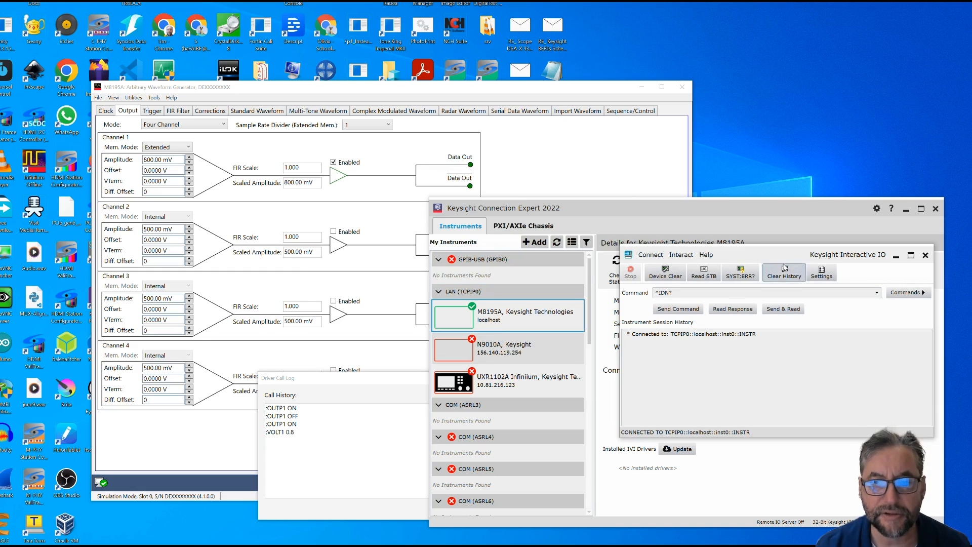
left_click(783, 308)
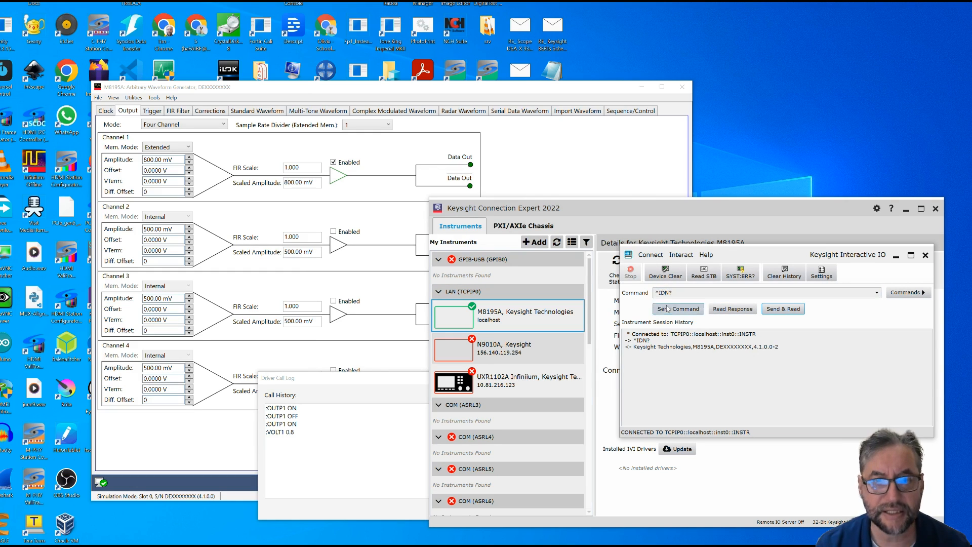
- Copy the :OUTP1 OFF call from the driver call log into Interactive IO and execute it with a send and read
left_click(301, 416)
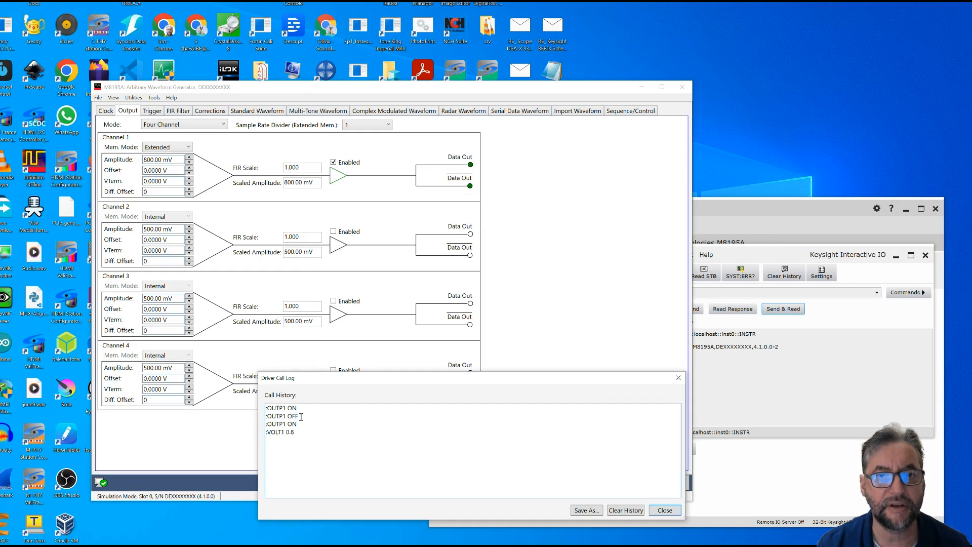
left_click_drag(300, 417, 257, 417)
key("ctrl+c")
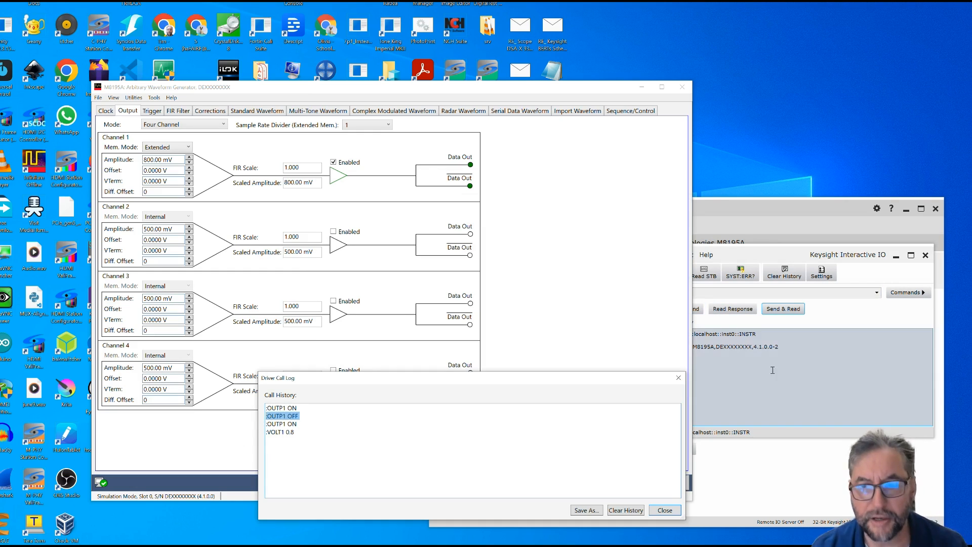
left_click(692, 294)
left_click(637, 297)
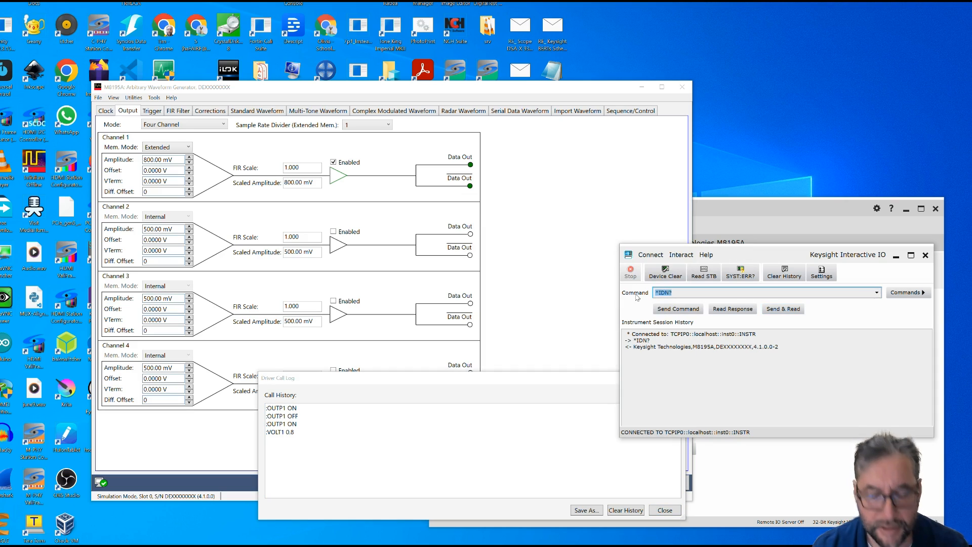
key("ctrl+v")
key("Return")
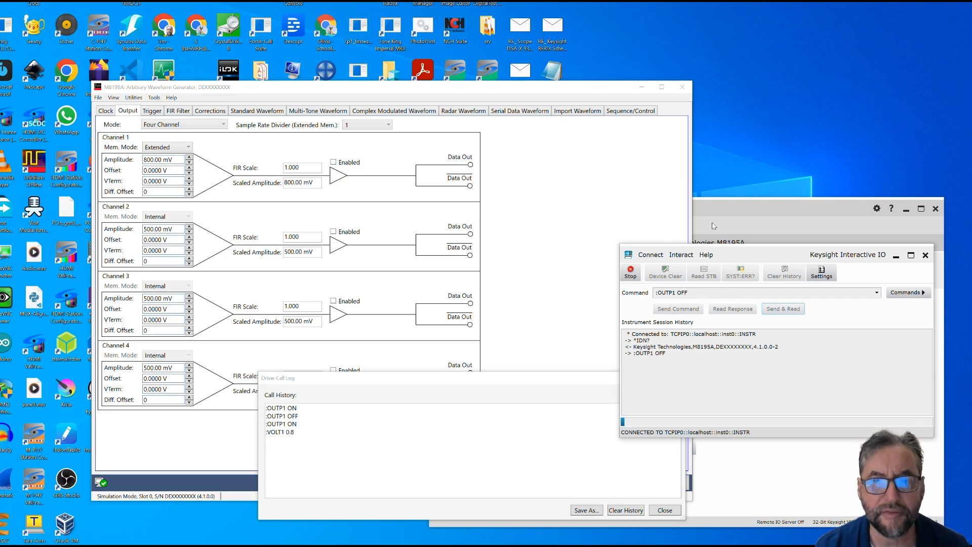
- Change the Interactive IO command to :OUTP1 ON and send it without reading a response
left_click(690, 293)
left_click(690, 293)
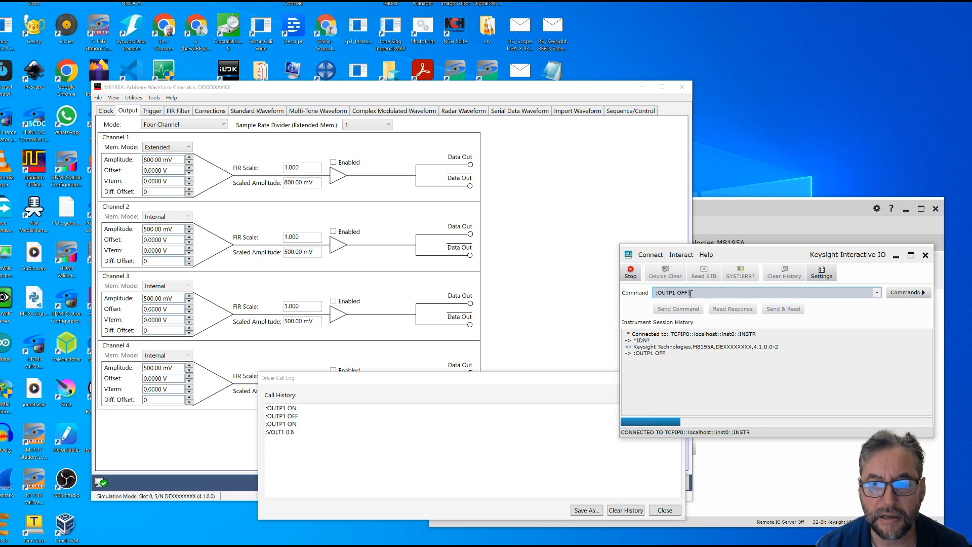
key("BackSpace")
key("BackSpace")
key("BackSpace")
type("ON")
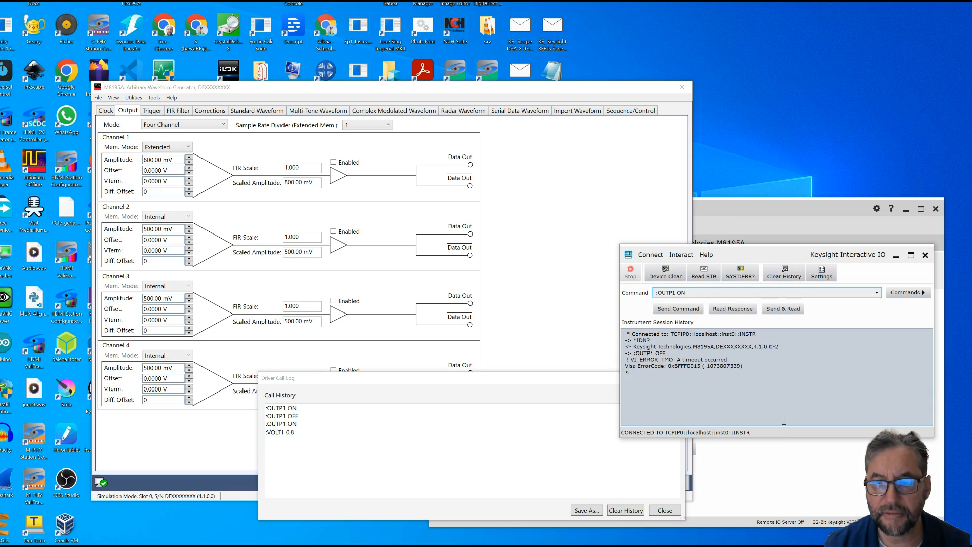
left_click(693, 309)
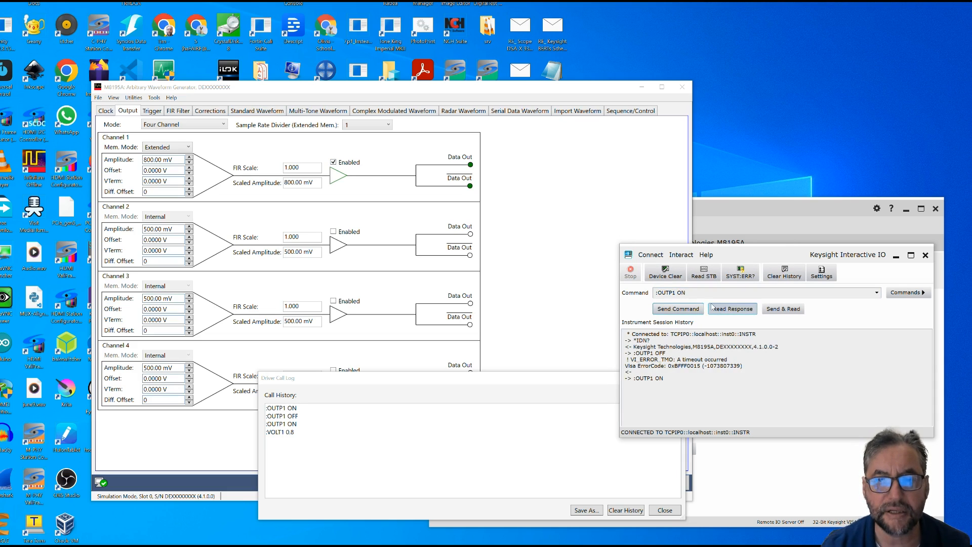
- Edit the command back to :OUTP1 OFF and send it to switch channel 1's output off
left_click(689, 293)
left_click(690, 293)
key("BackSpace")
type("FF")
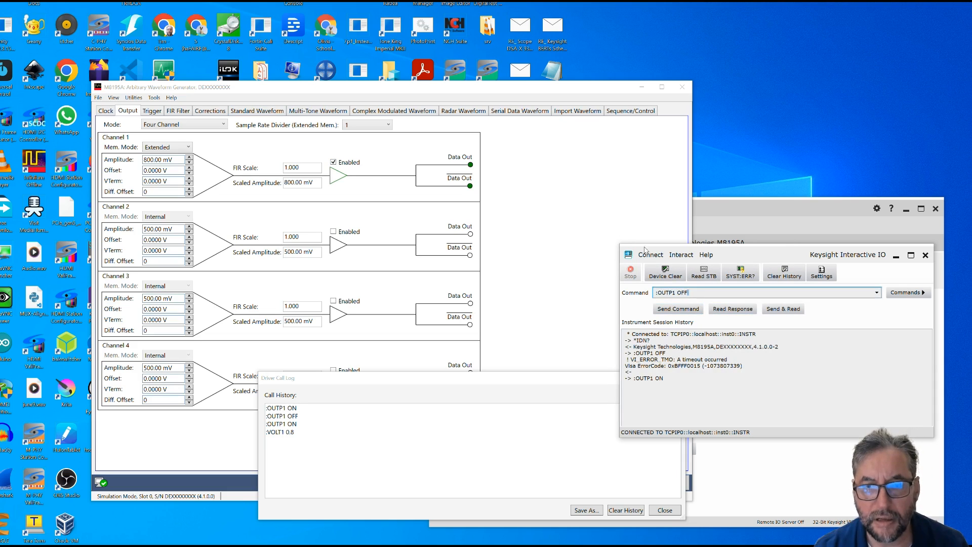
left_click(681, 310)
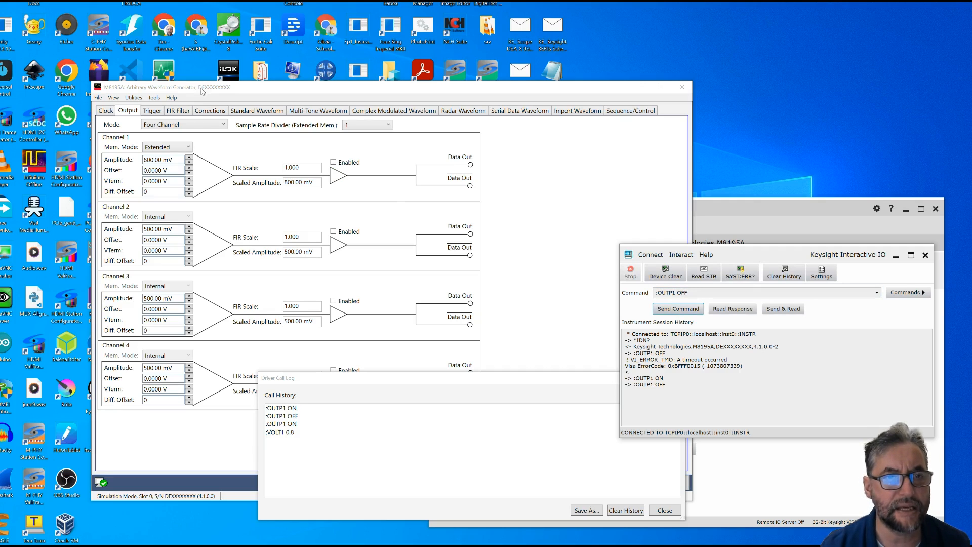
- Raise the trigger input threshold to 540 mV to log its driver calls, and look at the multi-tone waveform settings
left_click(152, 111)
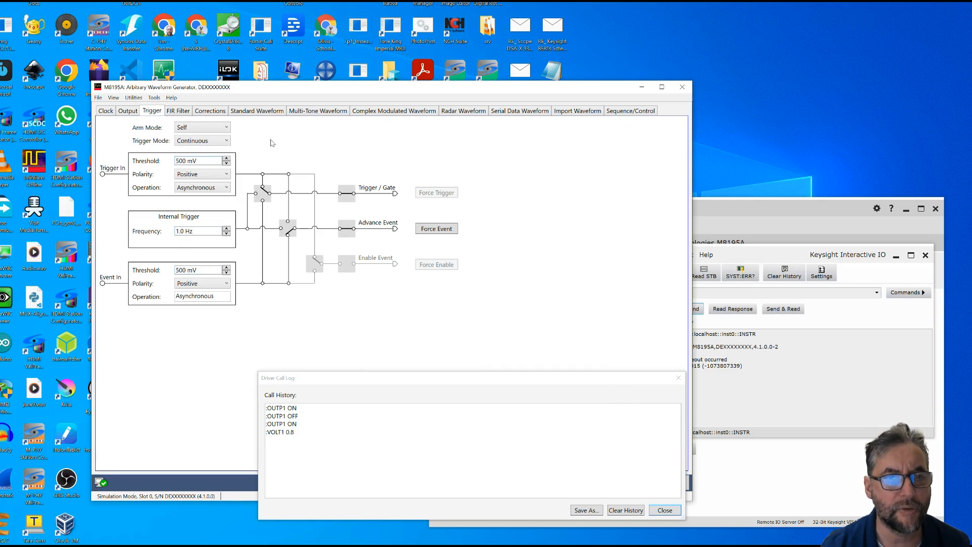
left_click(228, 160)
left_click(227, 160)
left_click(227, 160)
left_click(227, 160)
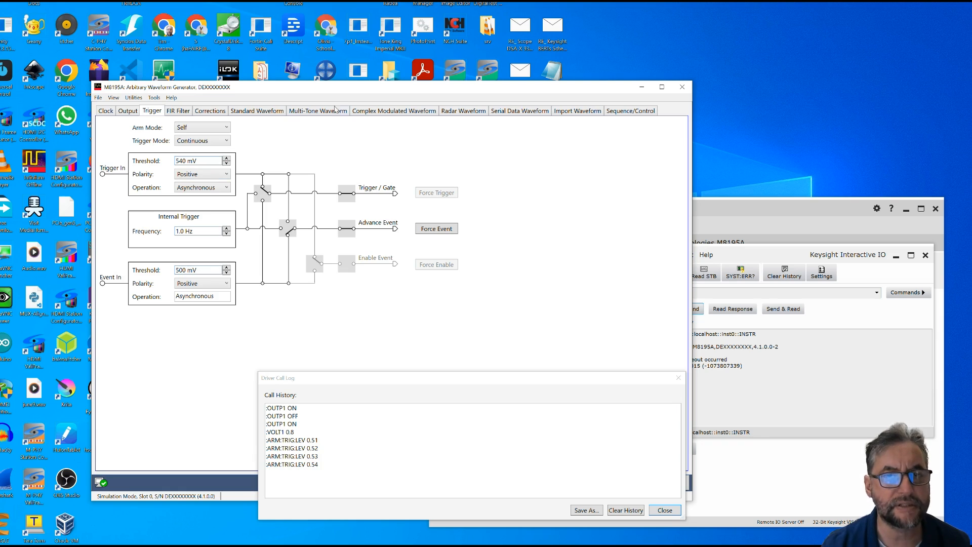
left_click(335, 109)
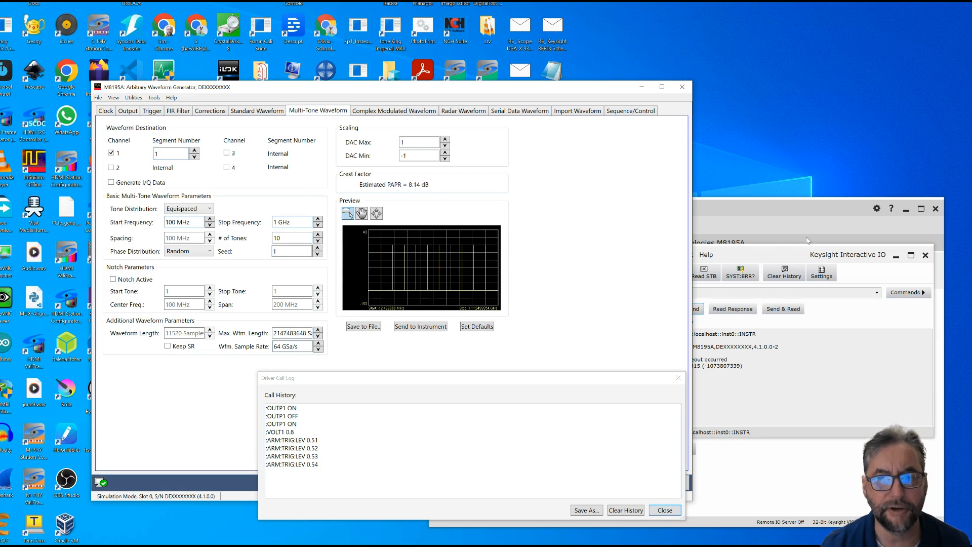
left_click(827, 253)
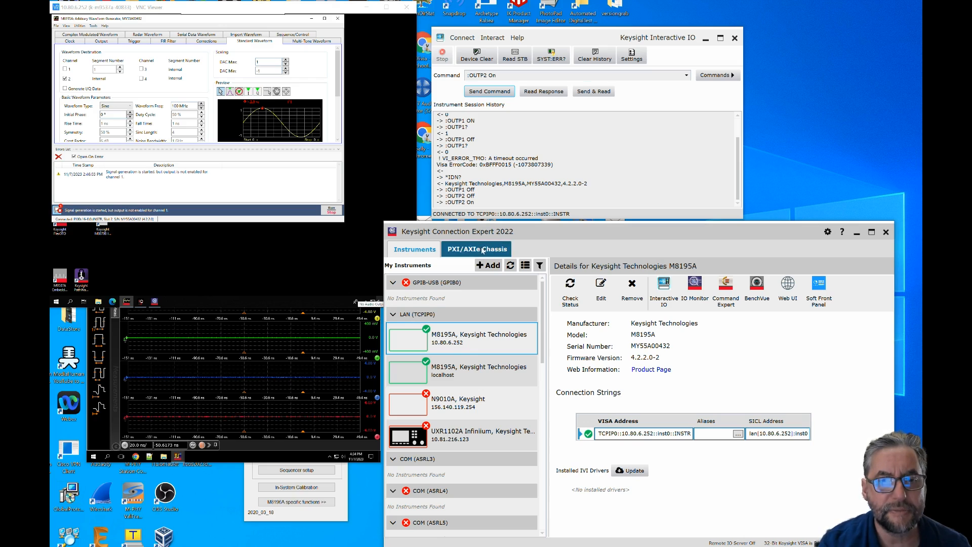
- Remove the M8195A at 10.80.6.252 and add it again as a LAN instrument, verifying its VISA address before accepting
left_click(630, 289)
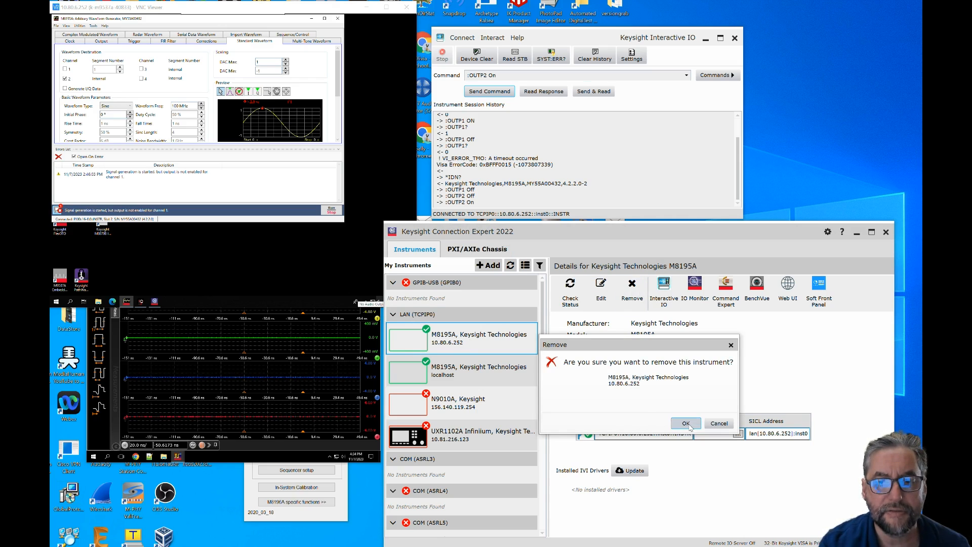
left_click(691, 425)
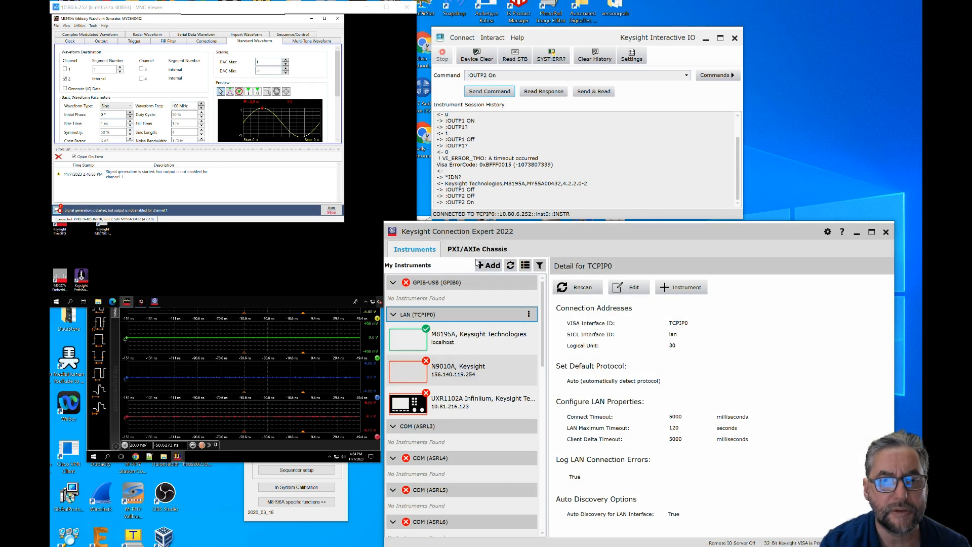
left_click(487, 266)
left_click(516, 278)
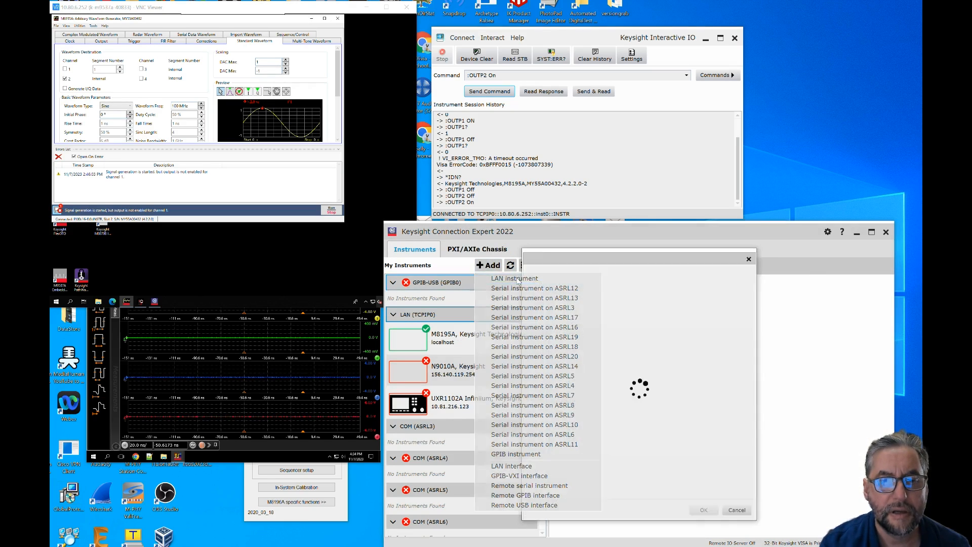
type("10.80.6.252")
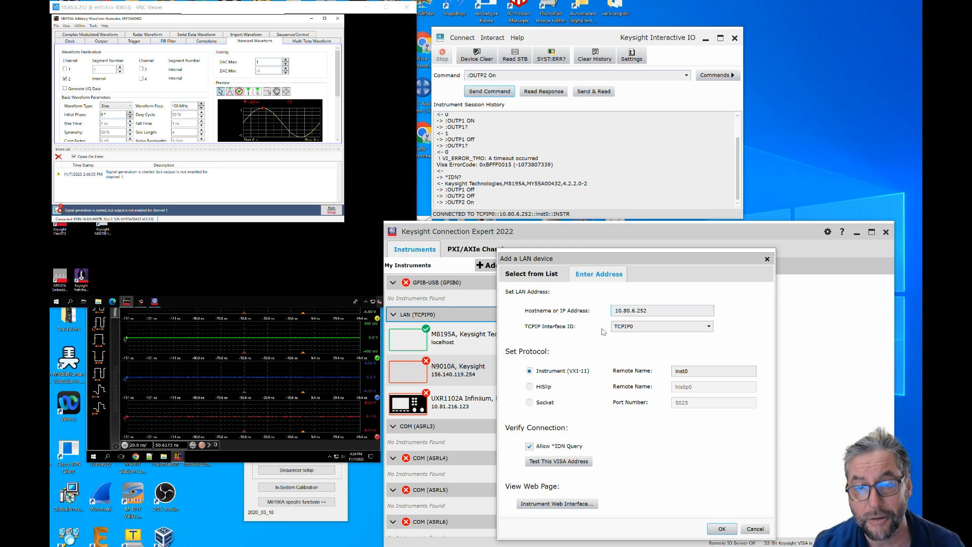
left_click(573, 461)
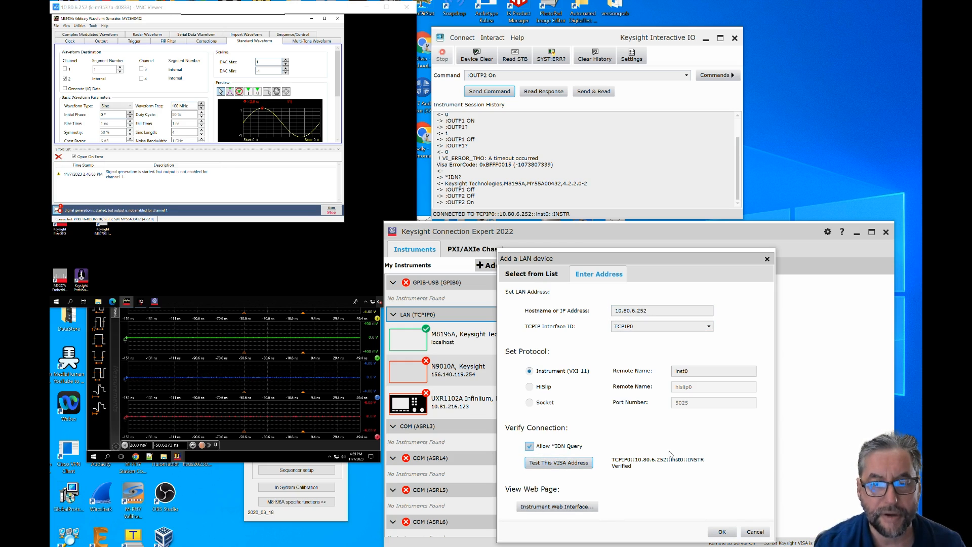
left_click(722, 531)
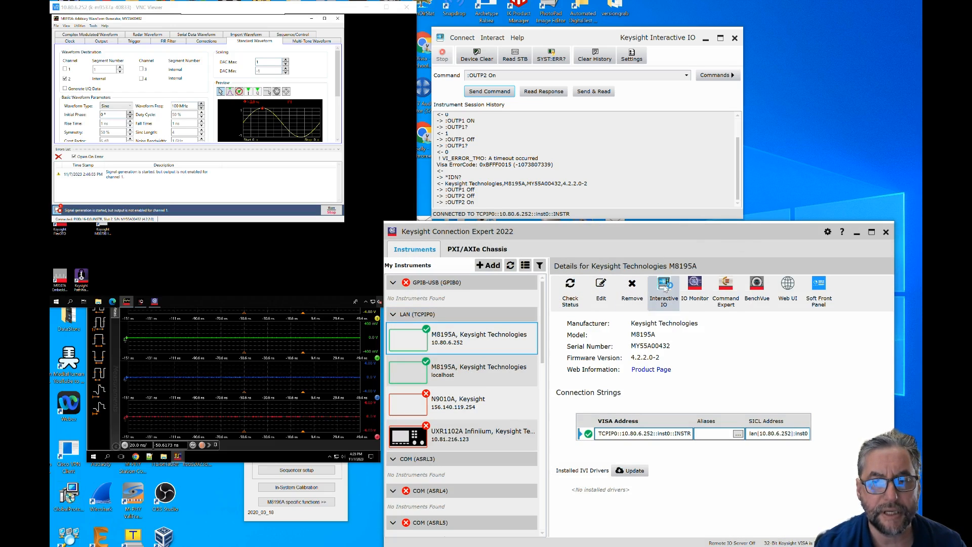
- Query the M8195A at 10.80.6.252 with *IDN? in a new Interactive IO session and show its remote output settings
left_click(664, 287)
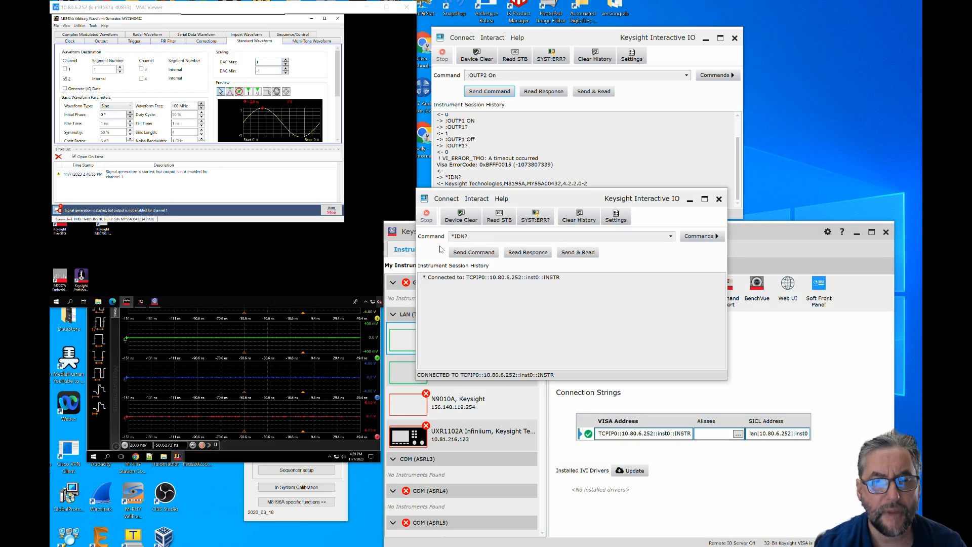
left_click(575, 254)
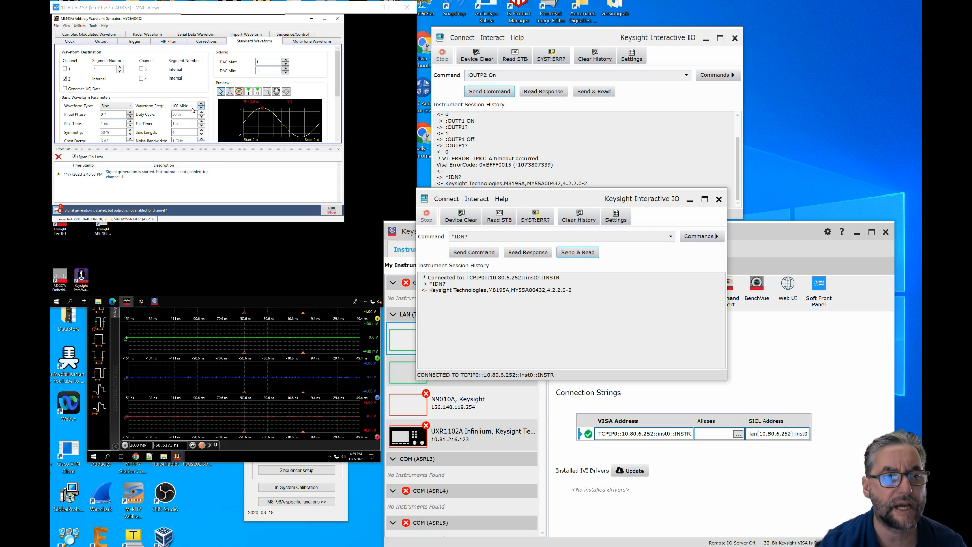
left_click(101, 41)
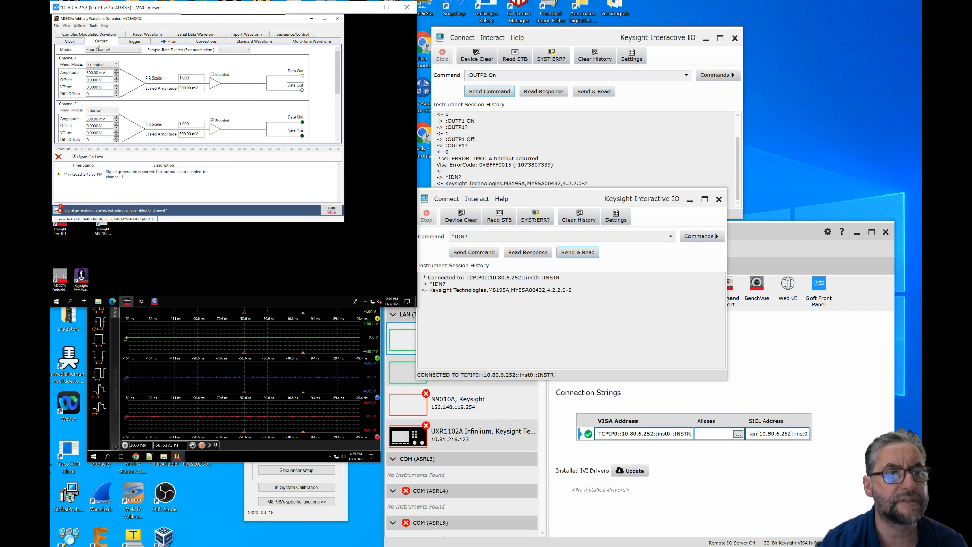
- Pick :OUTP2 On from the command history of the earlier Interactive IO session and send it to the instrument
left_click(671, 237)
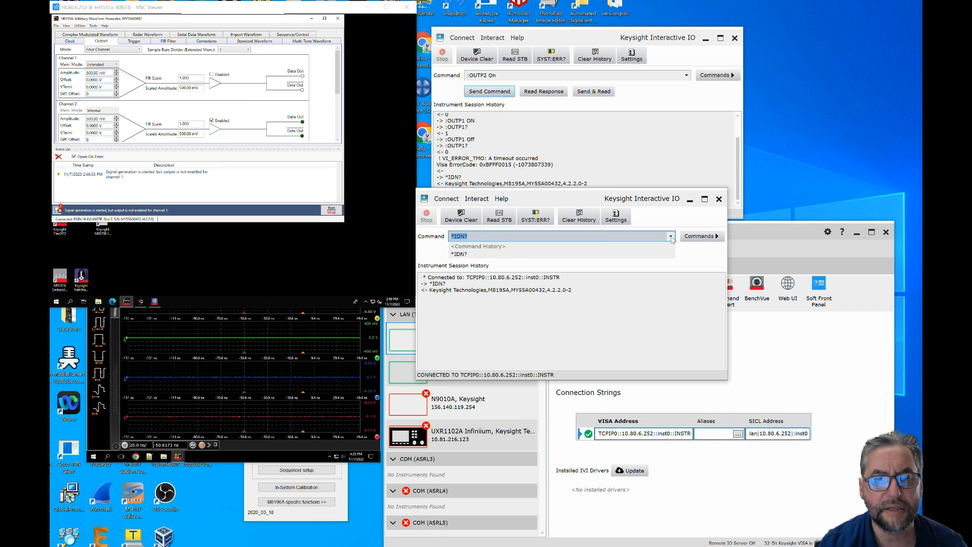
left_click(687, 75)
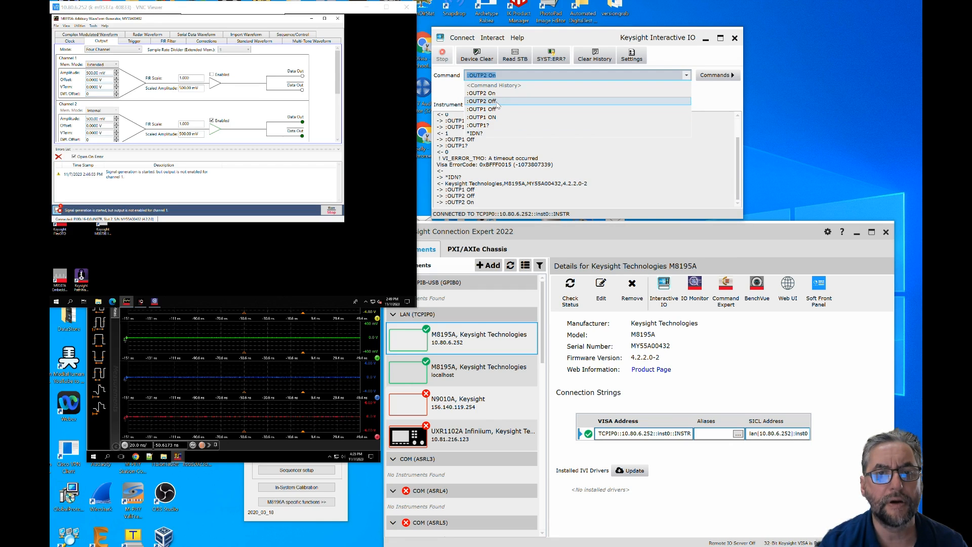
left_click(498, 93)
left_click(497, 93)
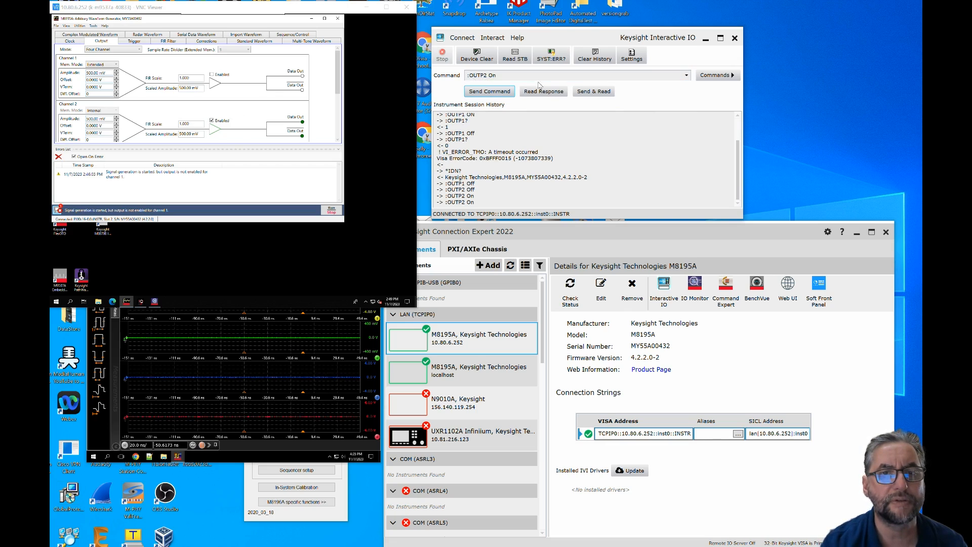
- Try to change the Interactive IO command to :OUTP2 Off and send it
left_click(500, 74)
left_click(500, 74)
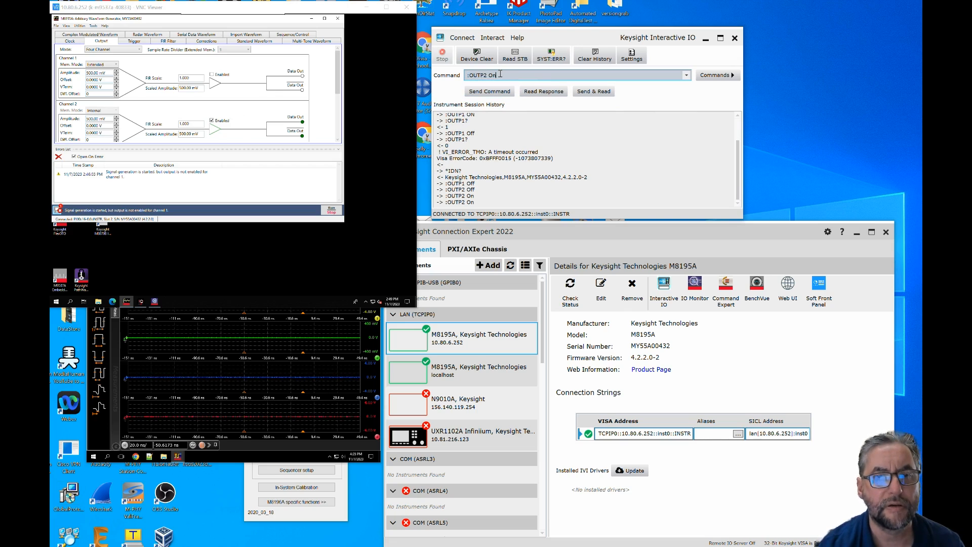
key("BackSpace")
type("ff")
left_click(485, 92)
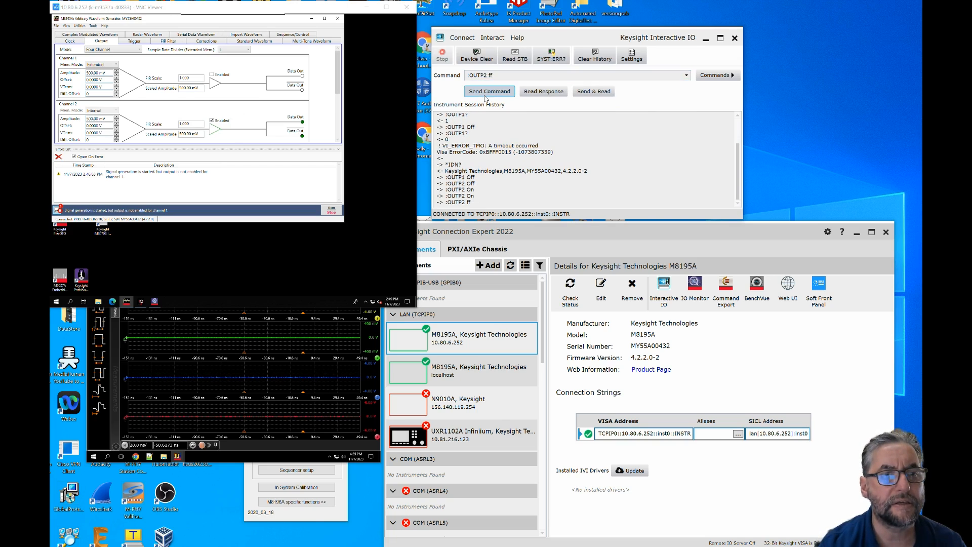
- Correct the mistyped argument so the command reads :OUTP2 Off, and send it to switch channel 2's output off
left_click(498, 74)
left_click(498, 74)
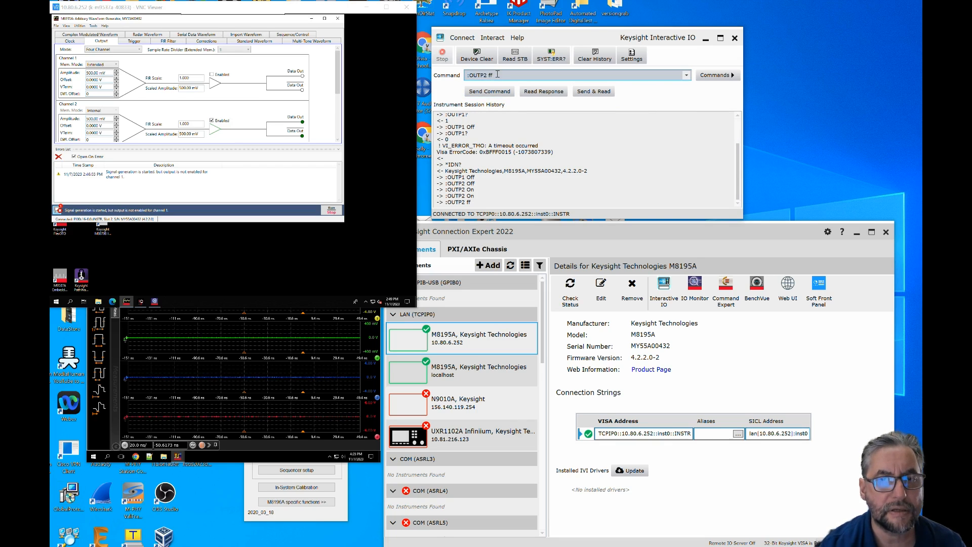
type("On")
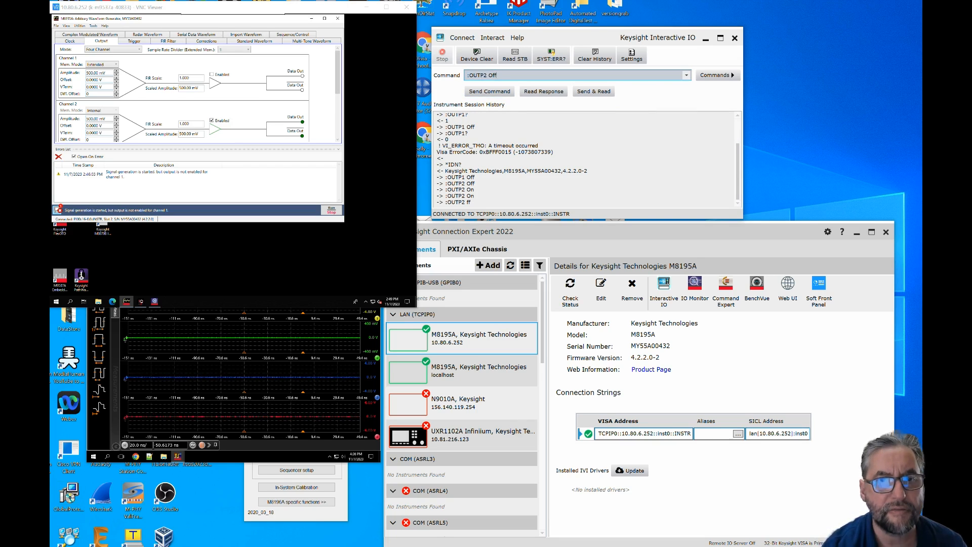
type("f")
left_click(489, 92)
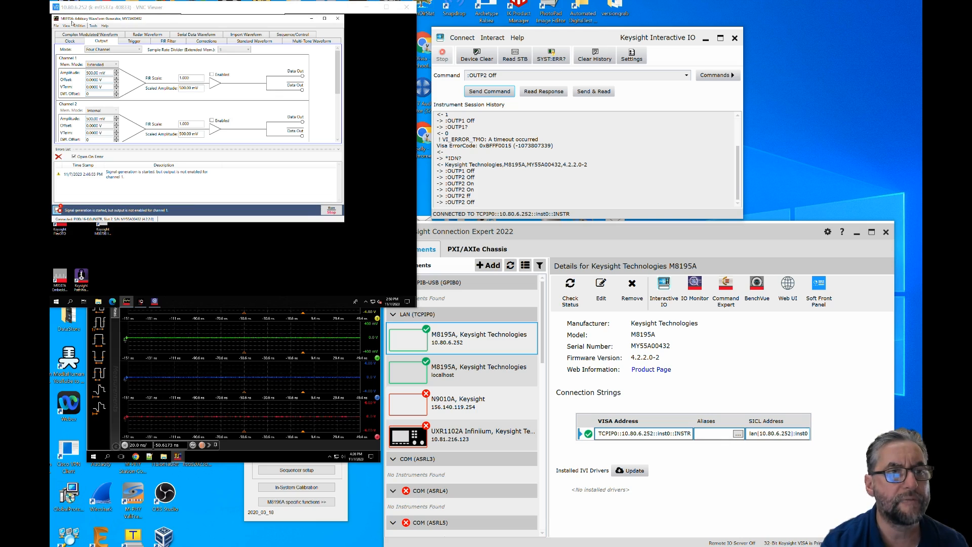
- Enable channel 2's output in the remote M8195A soft front panel, with driver call monitoring called up first
left_click(92, 25)
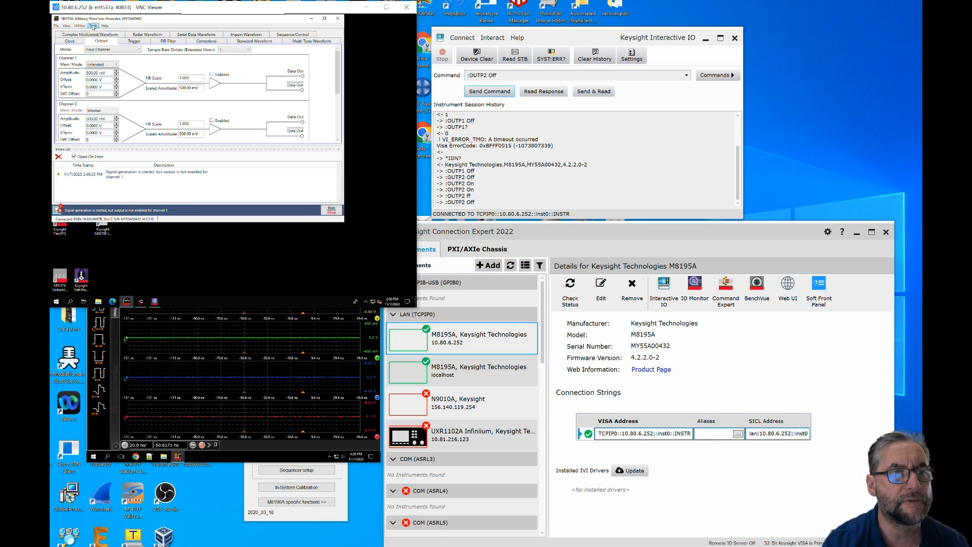
left_click(316, 301)
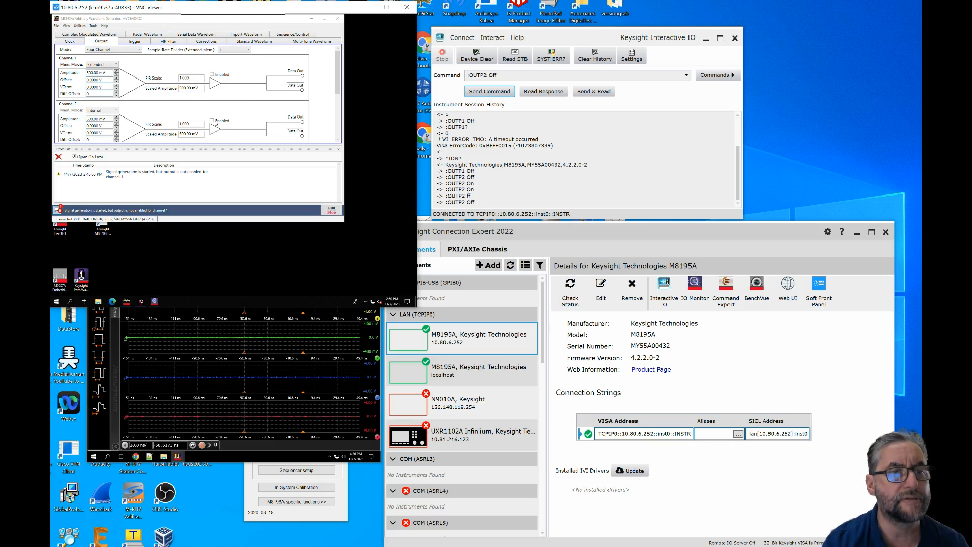
left_click(211, 121)
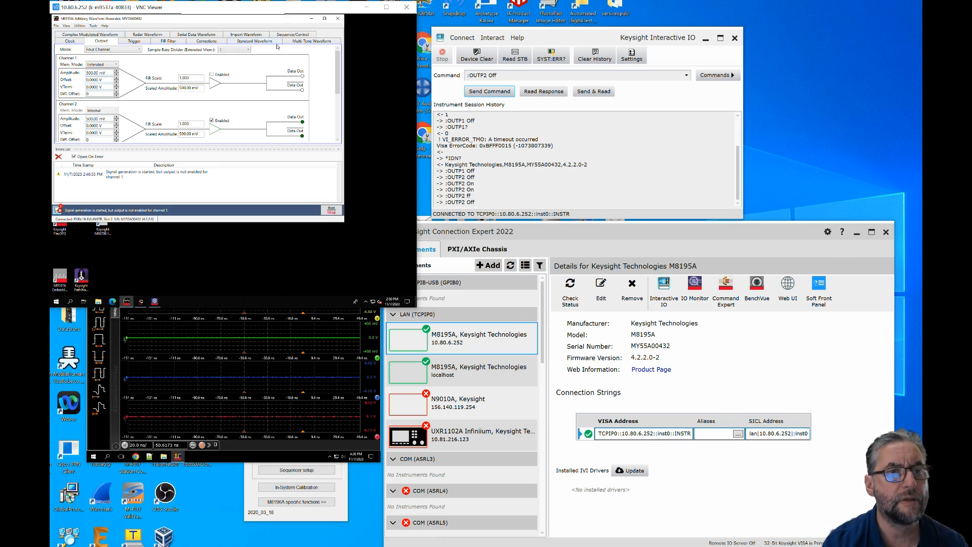
- Clear the error list in the standard waveform settings and send the 100 MHz sine waveform to the instrument
left_click(262, 40)
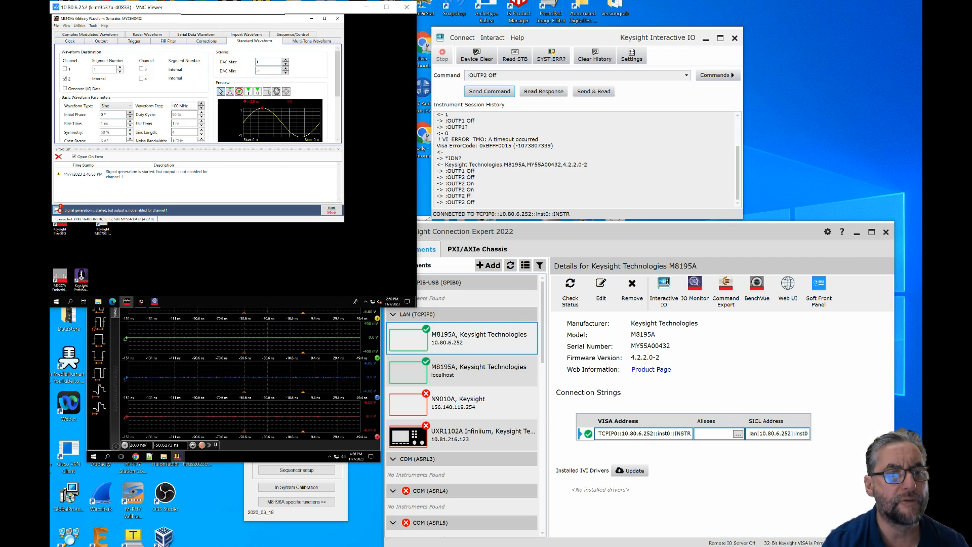
left_click(58, 156)
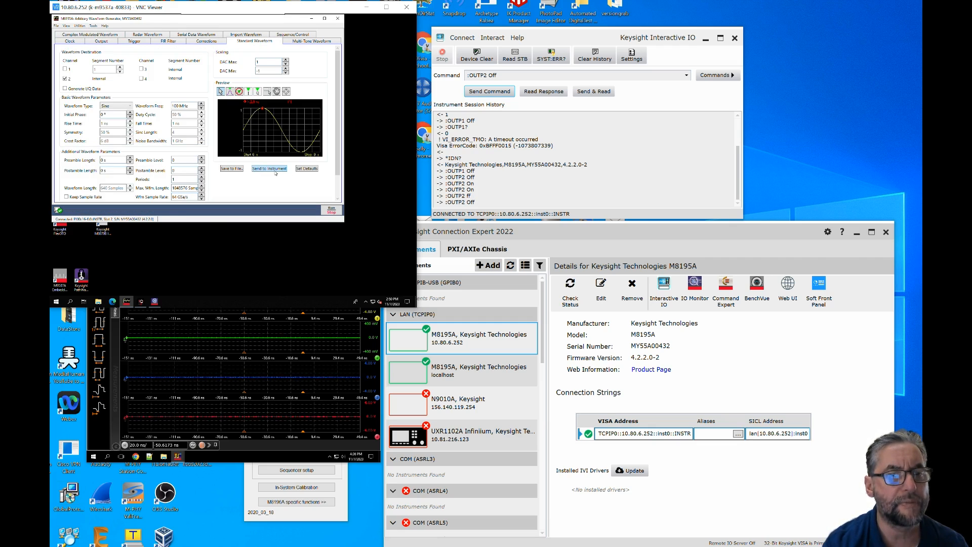
left_click(275, 171)
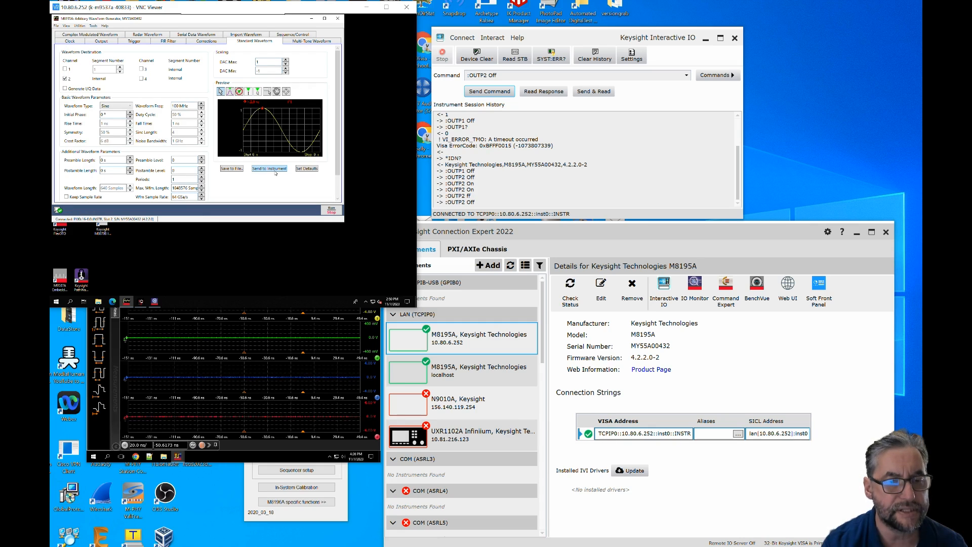
- Start signal generation for the downloaded sine waveform and stop it again
left_click(332, 210)
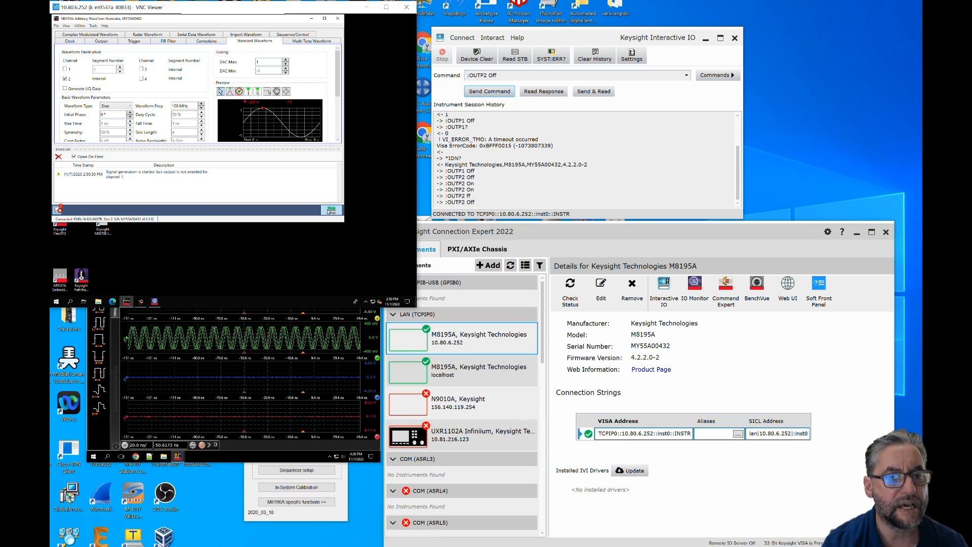
left_click(332, 210)
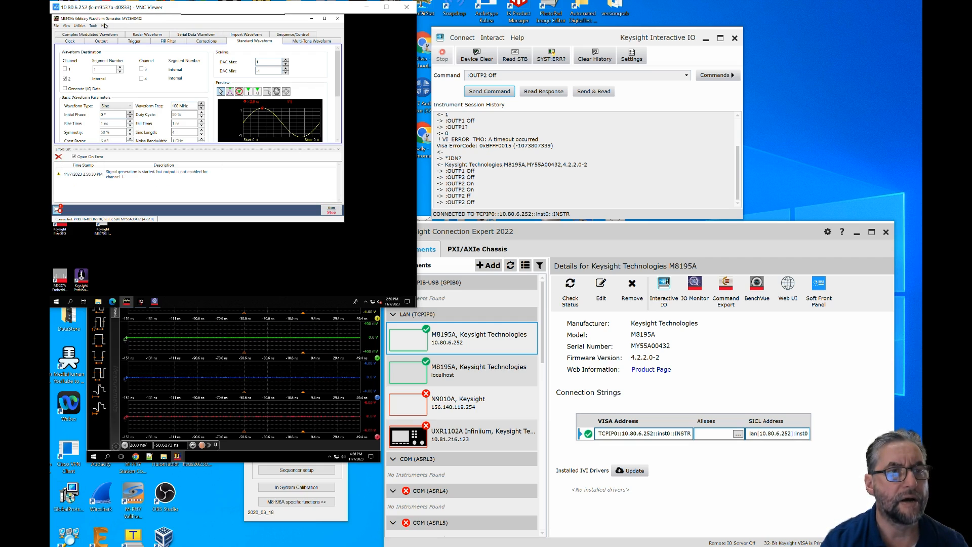
- Open the remote M8195A's driver call log, highlight the recorded waveform download commands and clear the call history
left_click(94, 25)
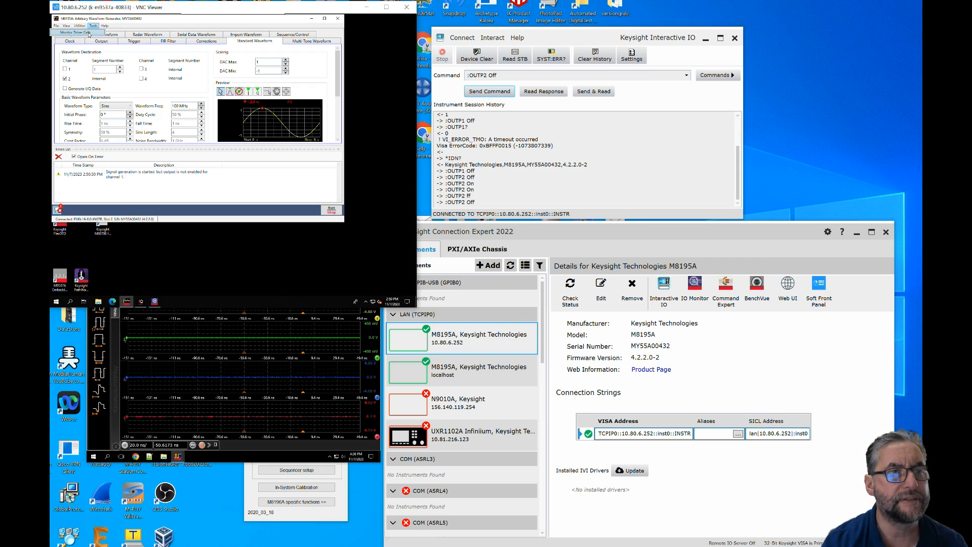
left_click(76, 32)
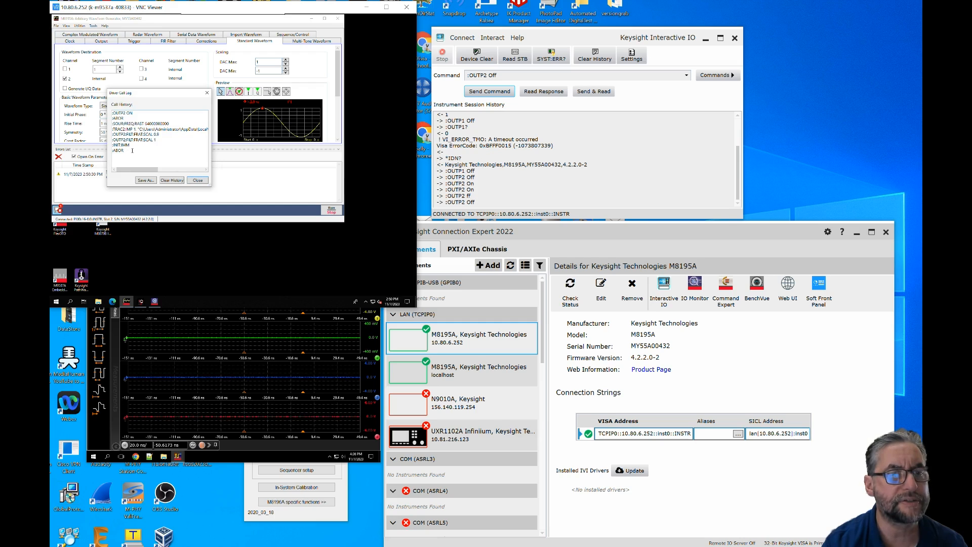
left_click_drag(132, 150, 88, 95)
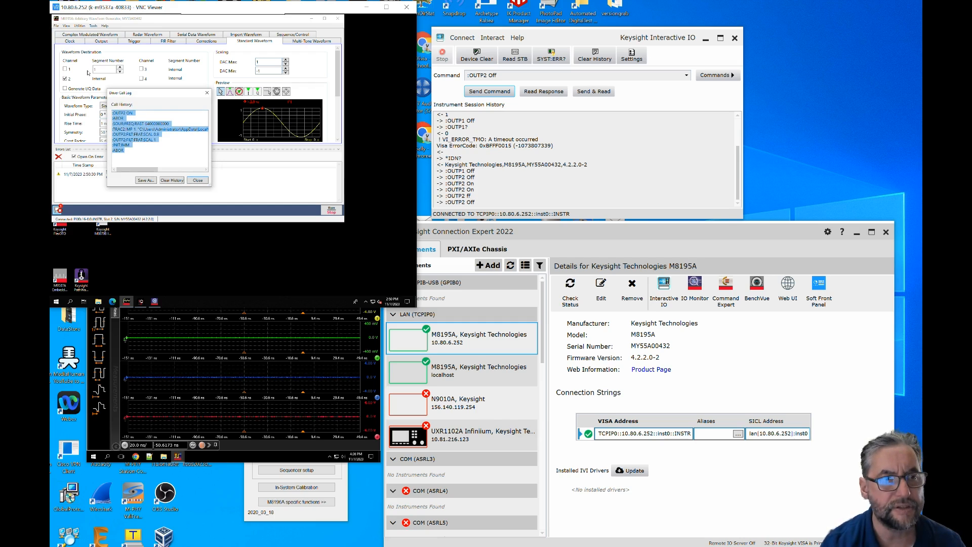
left_click(172, 180)
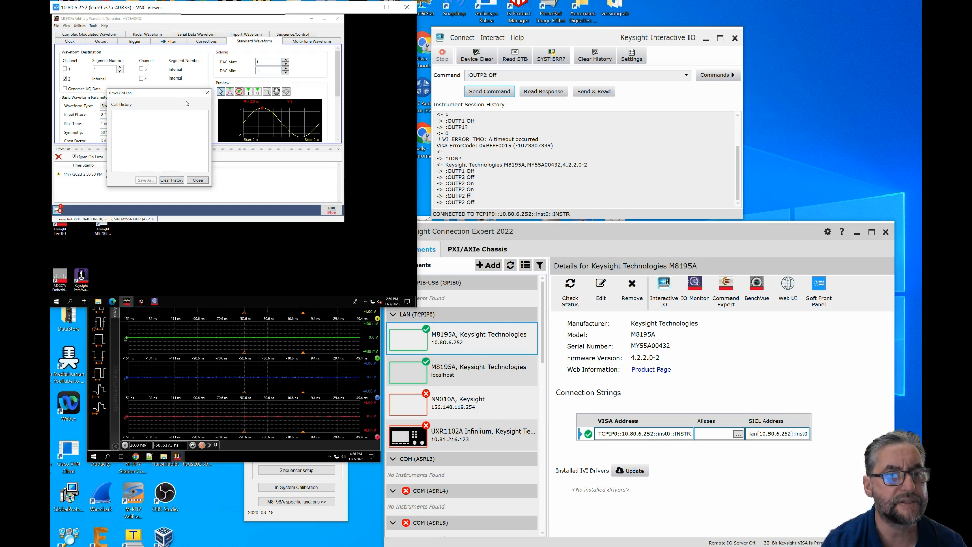
- Move the driver call log clear of the channel settings and switch channel 2's output off in the output settings
left_click_drag(164, 95, 256, 139)
left_click(102, 41)
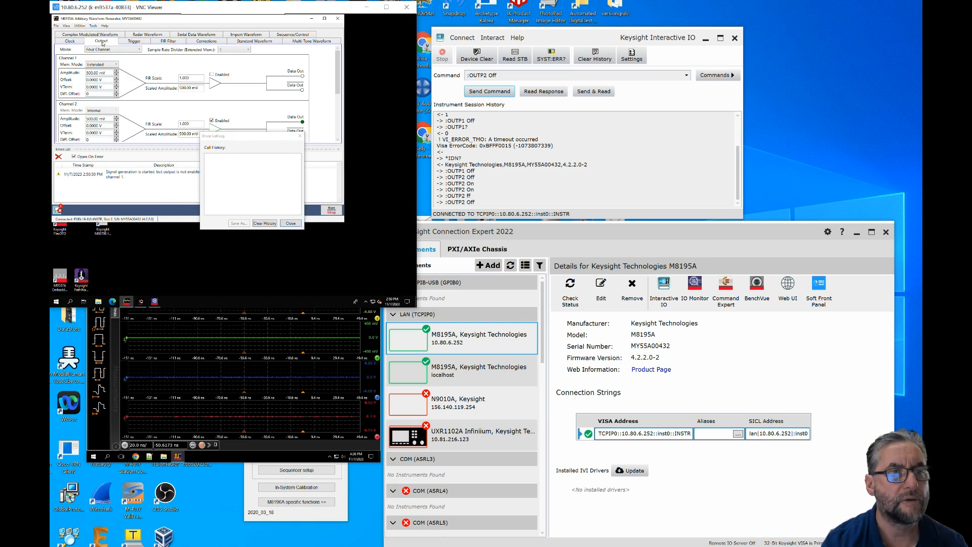
left_click(212, 120)
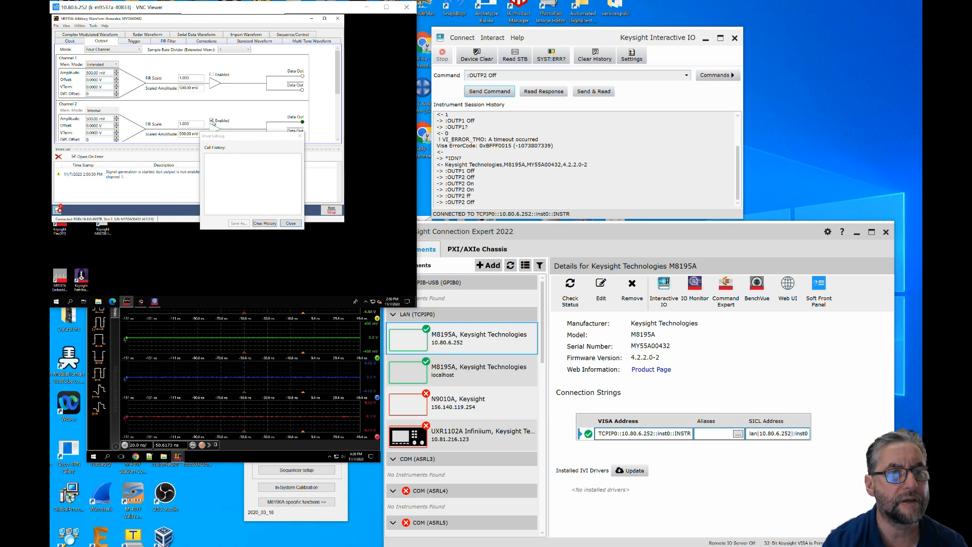
- Switch channel 2's output back on and send the 100 MHz sine waveform to the instrument from the standard waveform settings
left_click(212, 120)
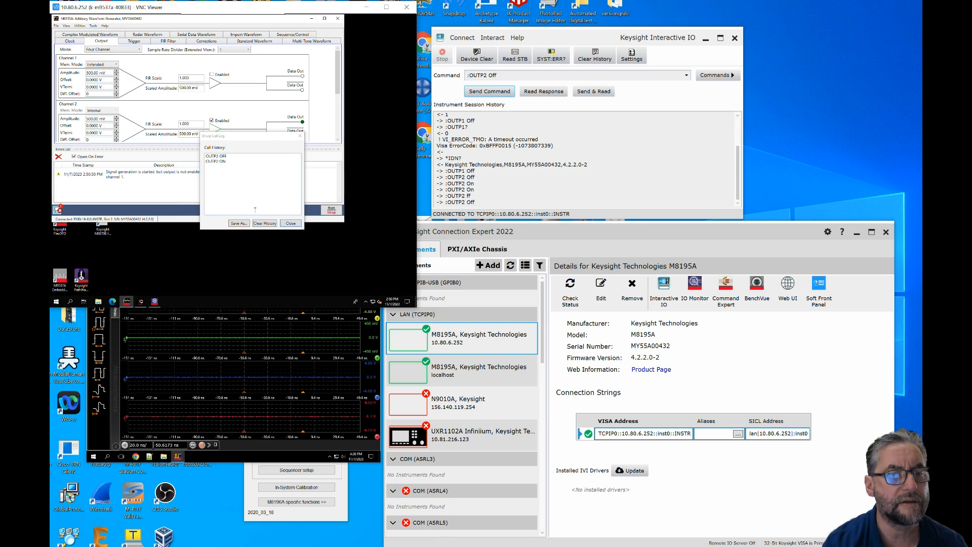
left_click(243, 43)
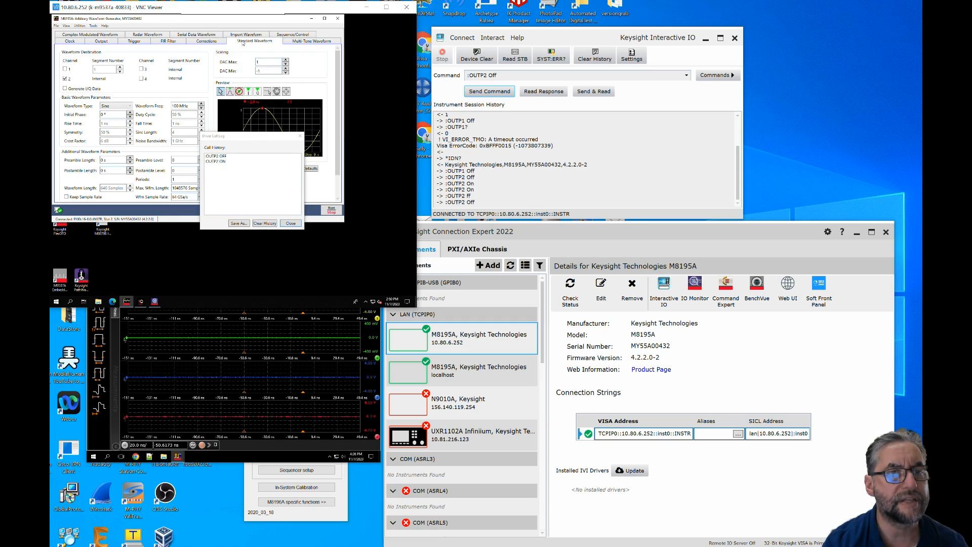
left_click_drag(259, 138, 264, 41)
left_click(266, 169)
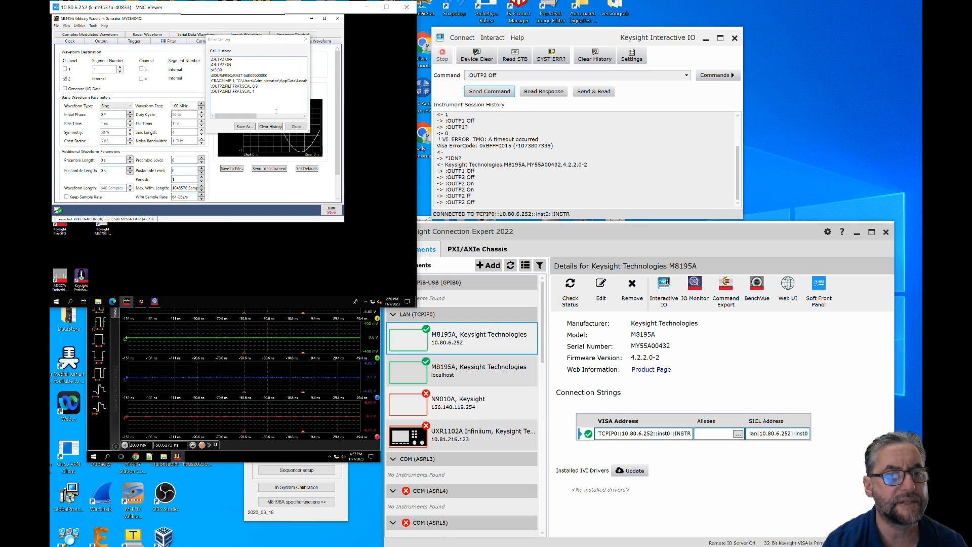
- Move the driver call log off the waveform buttons, then start and stop signal generation to record both commands
left_click_drag(269, 45, 224, 85)
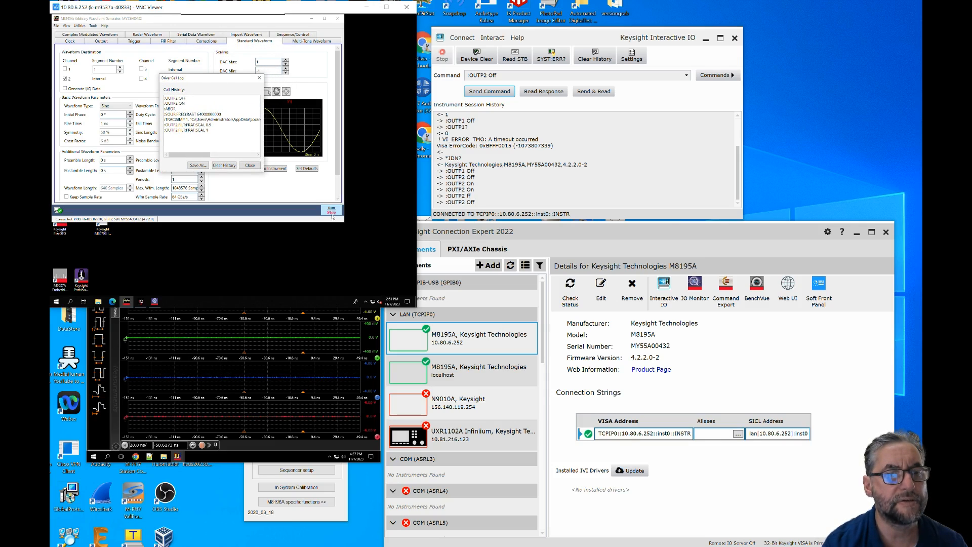
left_click(332, 211)
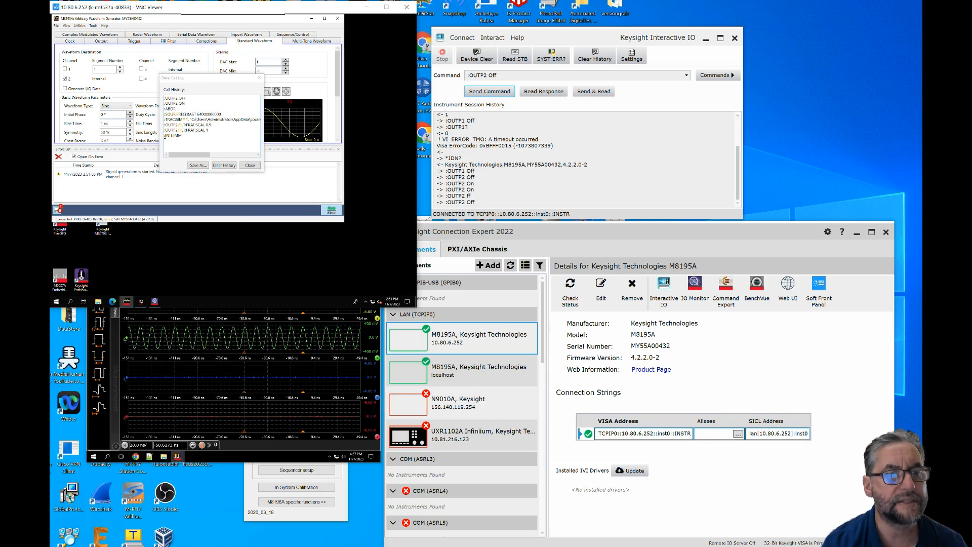
left_click(330, 213)
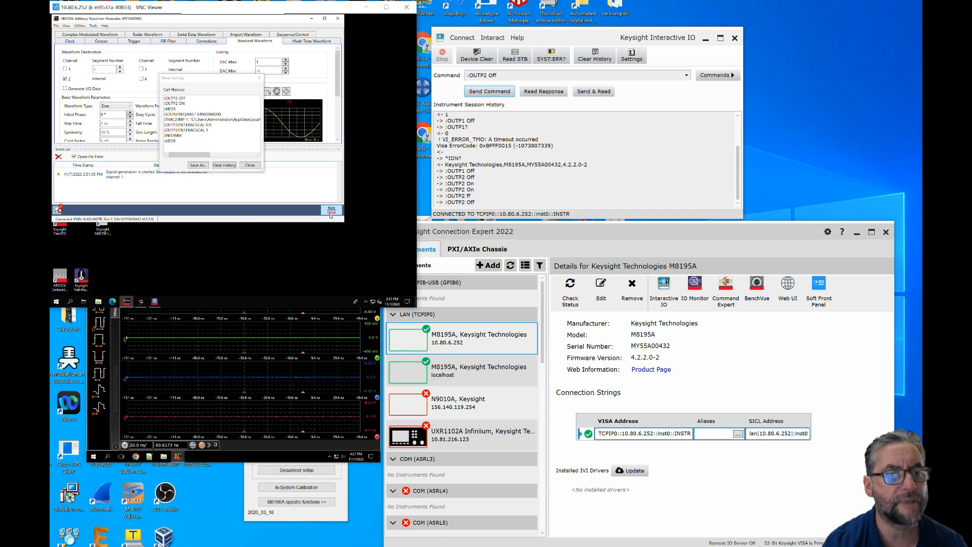
left_click(187, 145)
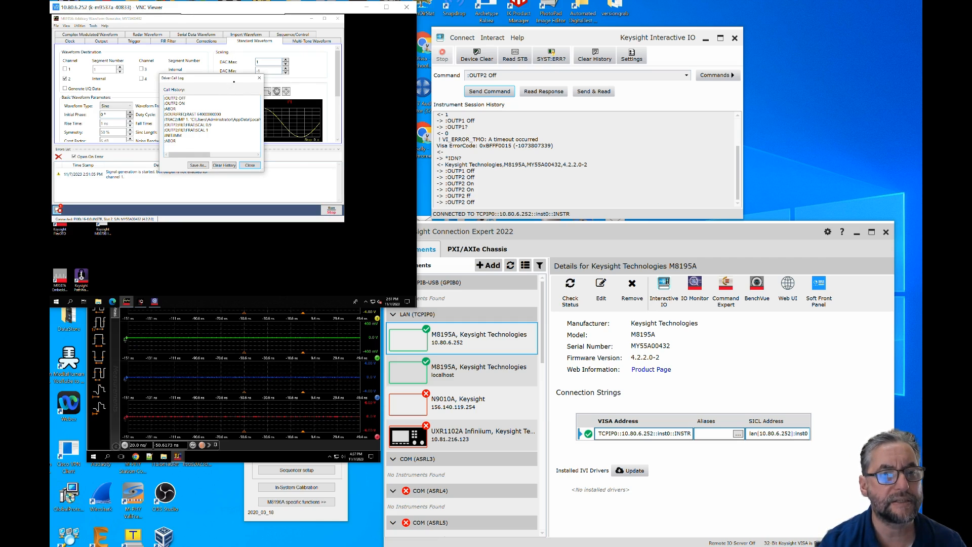
- Show the output settings beside the driver call log and send :OUTP2 Off and :OUTP2 On remotely from Interactive IO
left_click_drag(226, 79, 292, 99)
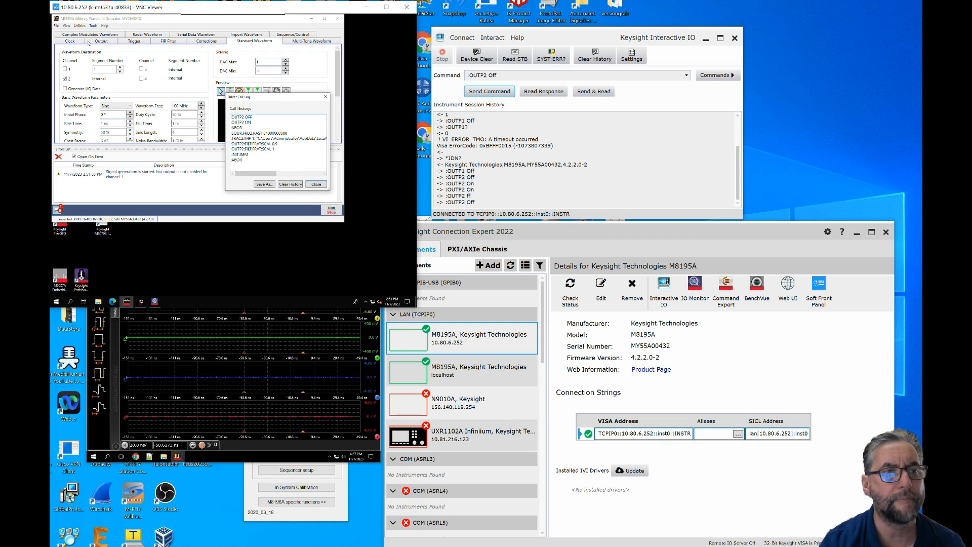
left_click(101, 42)
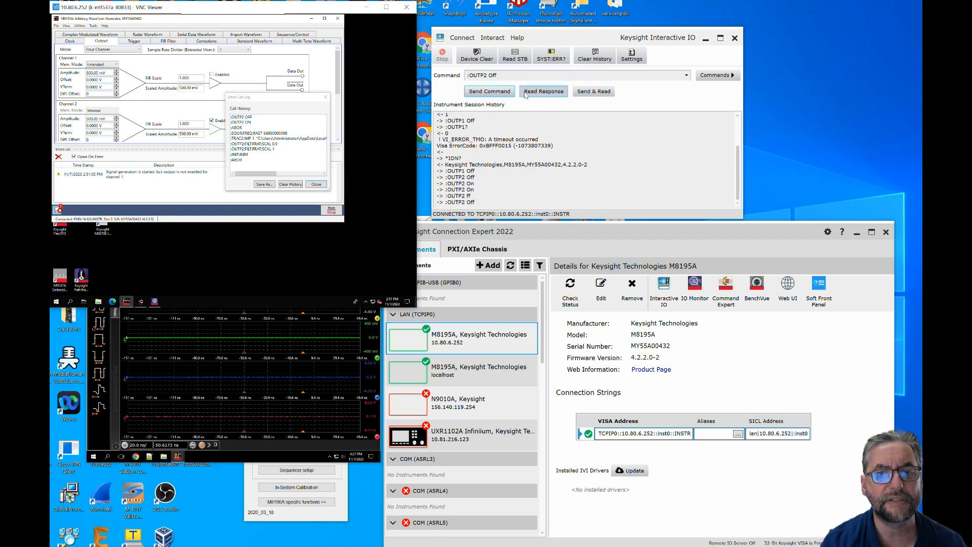
left_click(483, 93)
left_click(484, 93)
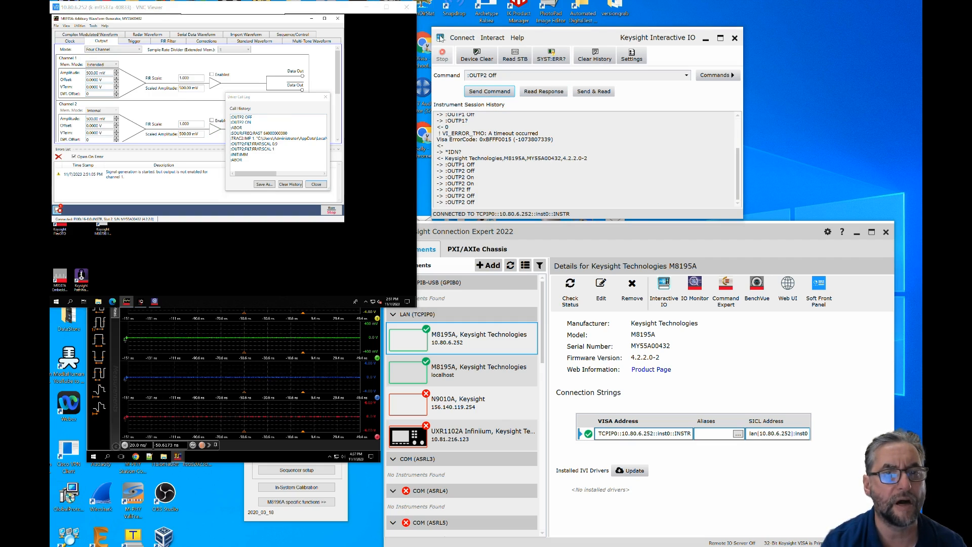
left_click(687, 75)
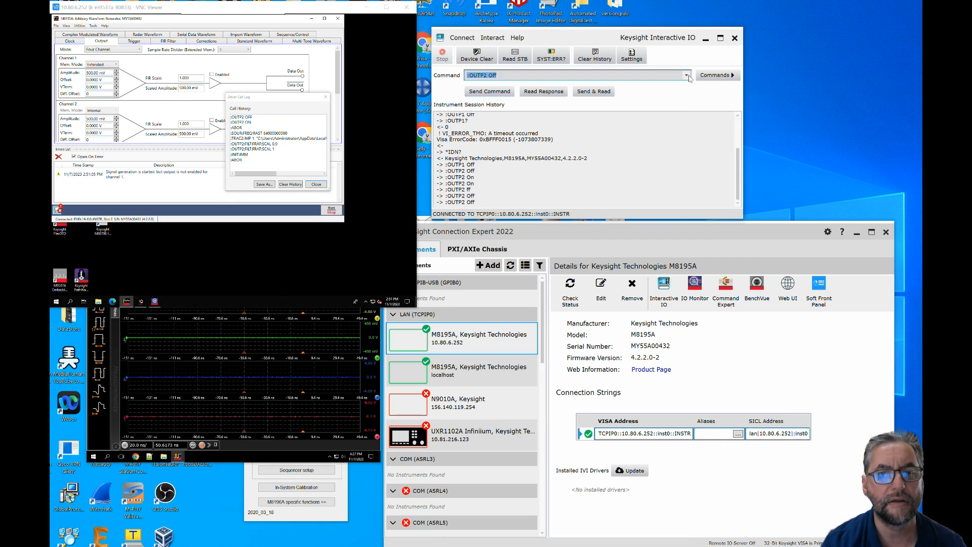
left_click(522, 101)
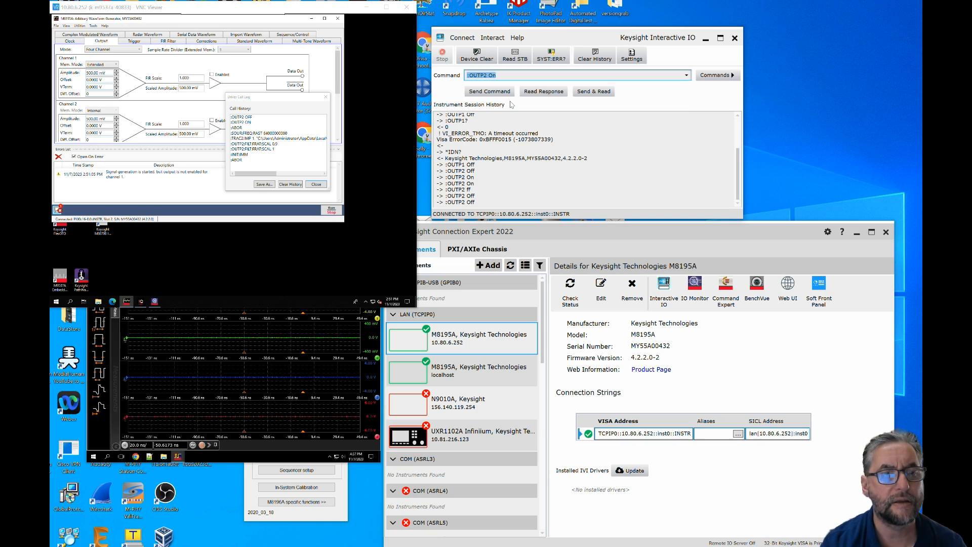
left_click(490, 91)
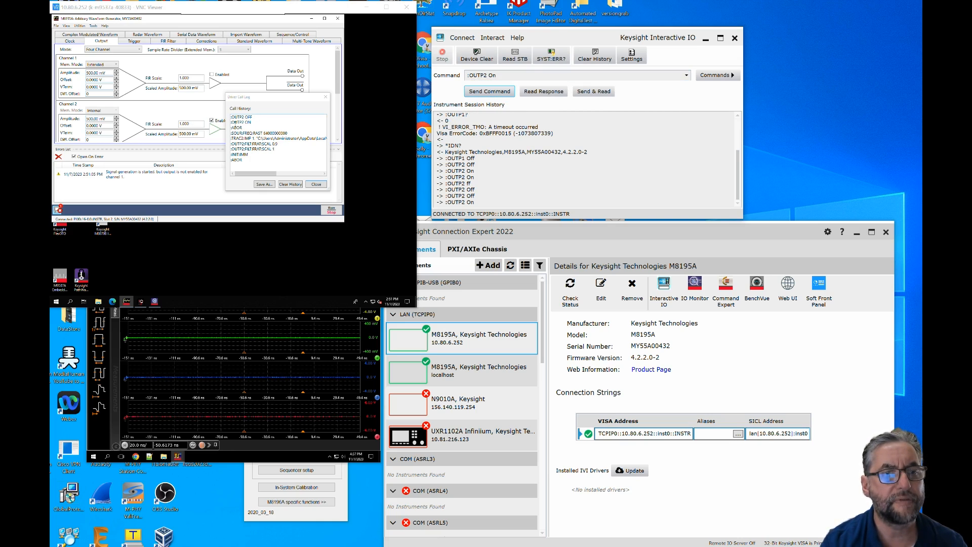
left_click(296, 131)
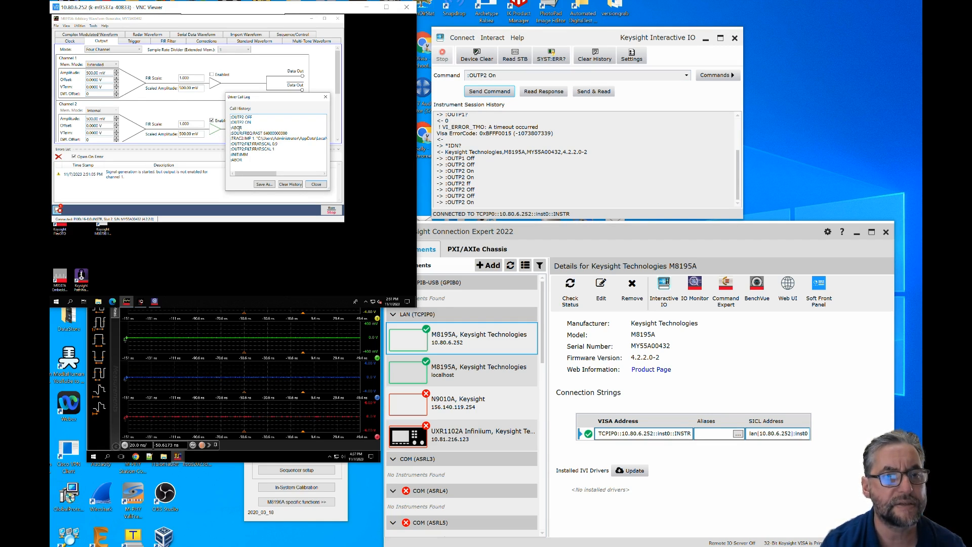
left_click(497, 74)
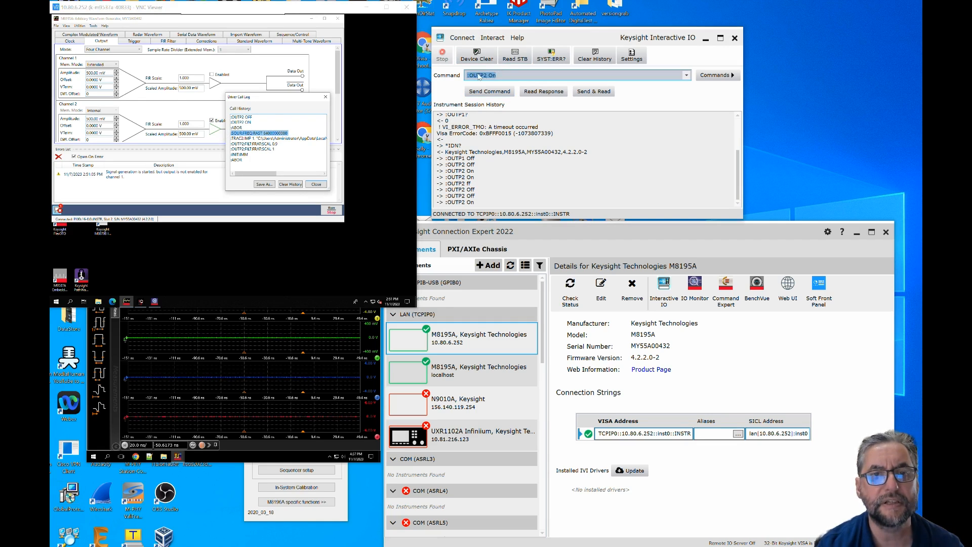
key("ctrl+v")
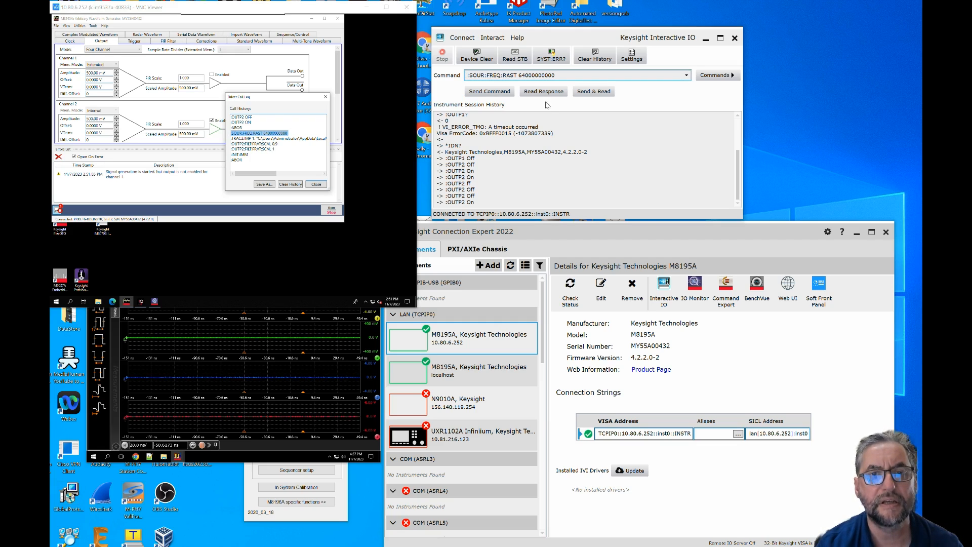
left_click(498, 95)
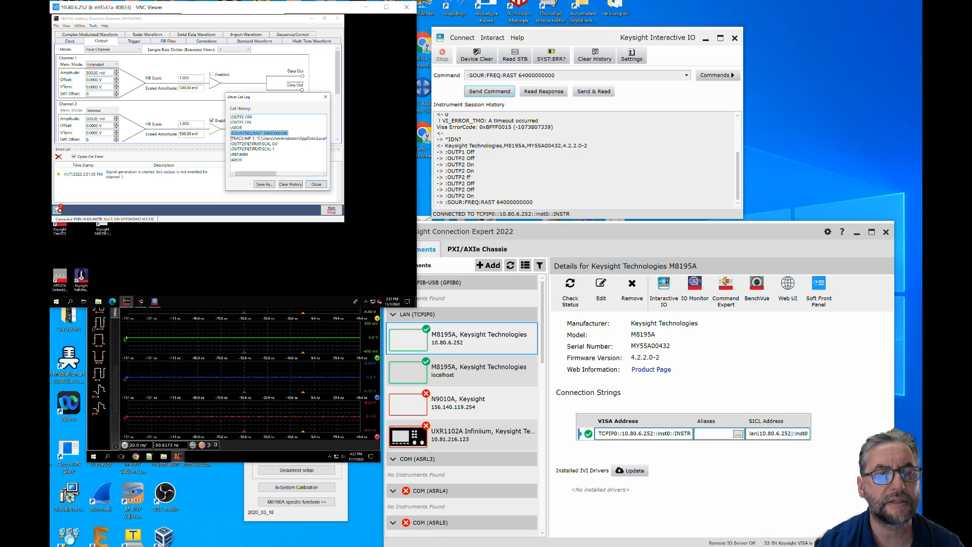
- Copy the full :TRAC2:IMP 1 waveform import command for 6092.wfmTmp.bin from the driver call log and send it to the instrument
left_click_drag(232, 139, 349, 143)
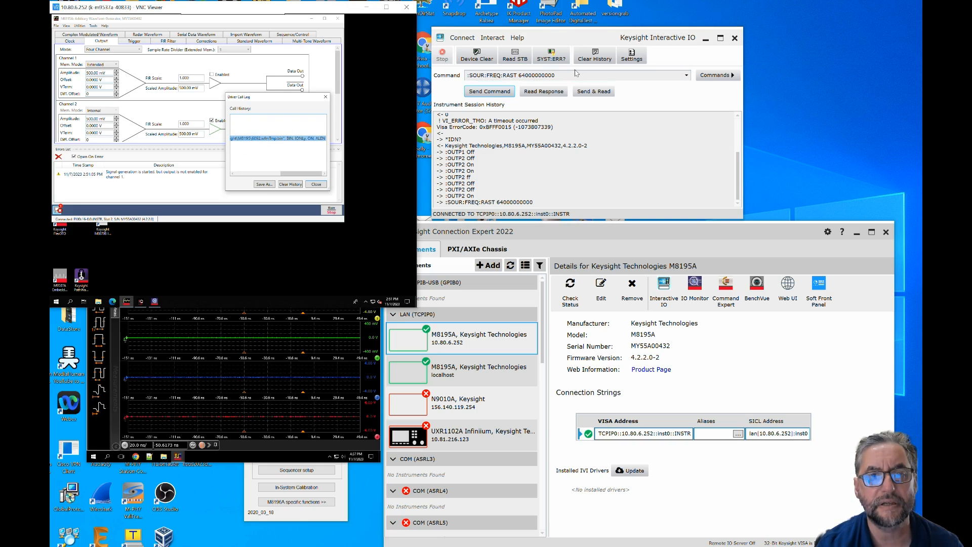
left_click(478, 77)
key("ctrl+v")
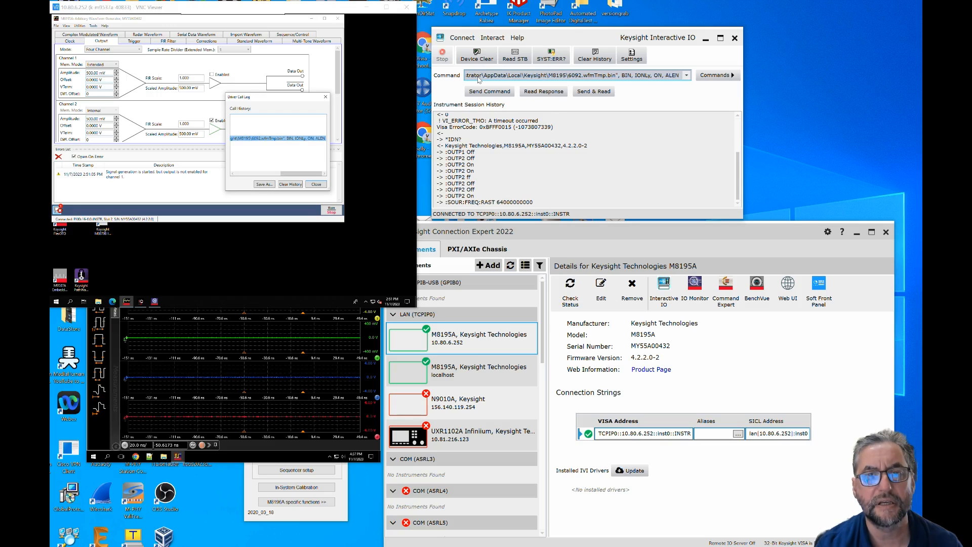
left_click(490, 91)
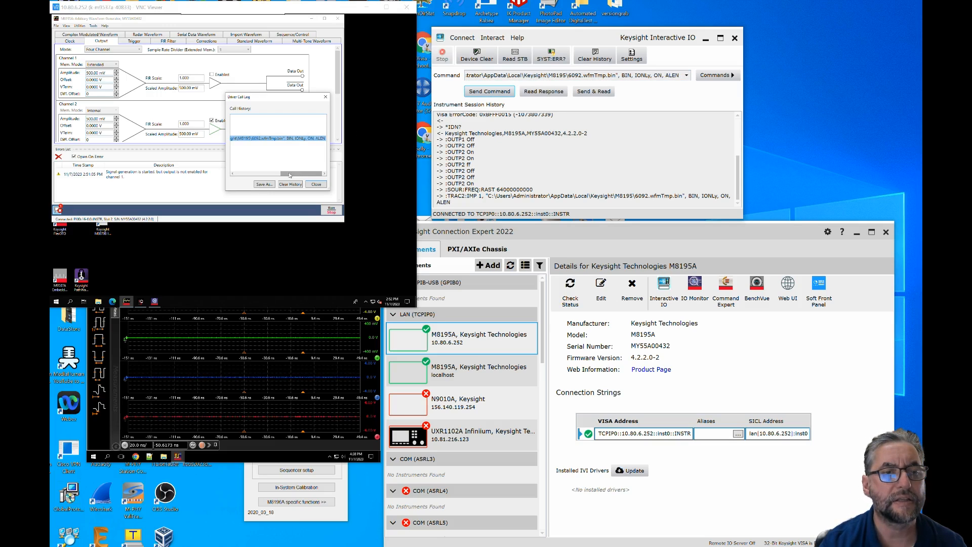
- Copy the channel 2 filter scale commands from the call log and send :OUTP2:FILT:FRAT:SCAL 0.9, followed by :OUTP2:FILT:FRAT:SCAL 1
left_click(278, 177)
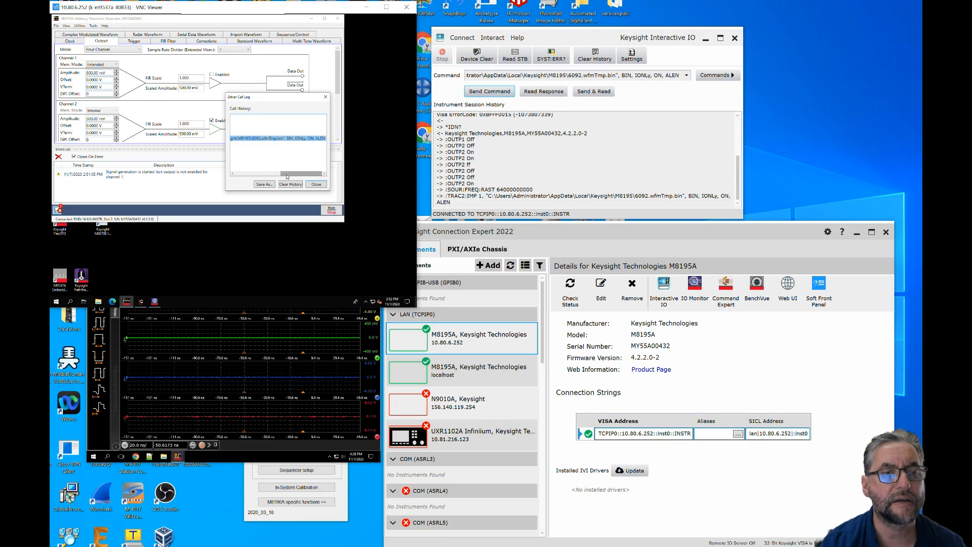
left_click_drag(302, 173, 256, 173)
left_click(282, 144)
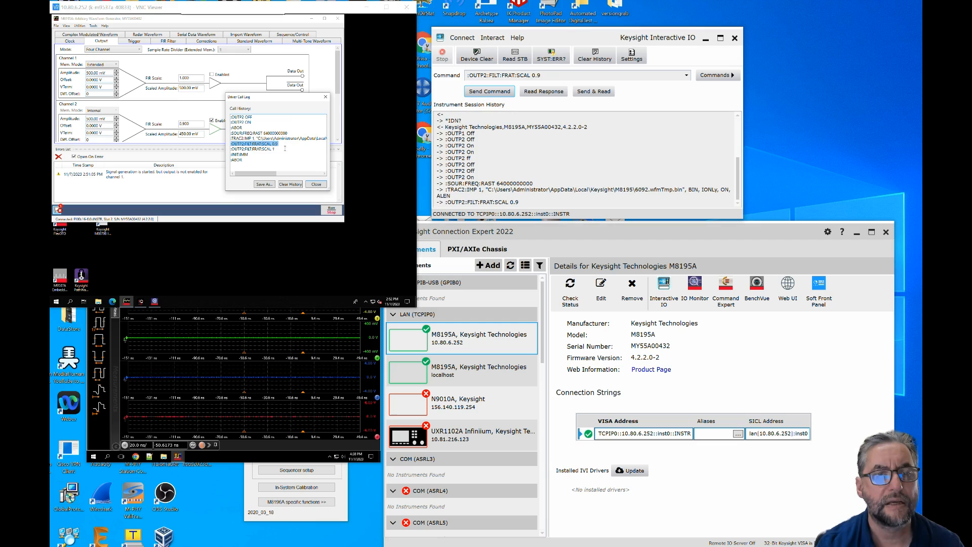
left_click(281, 148)
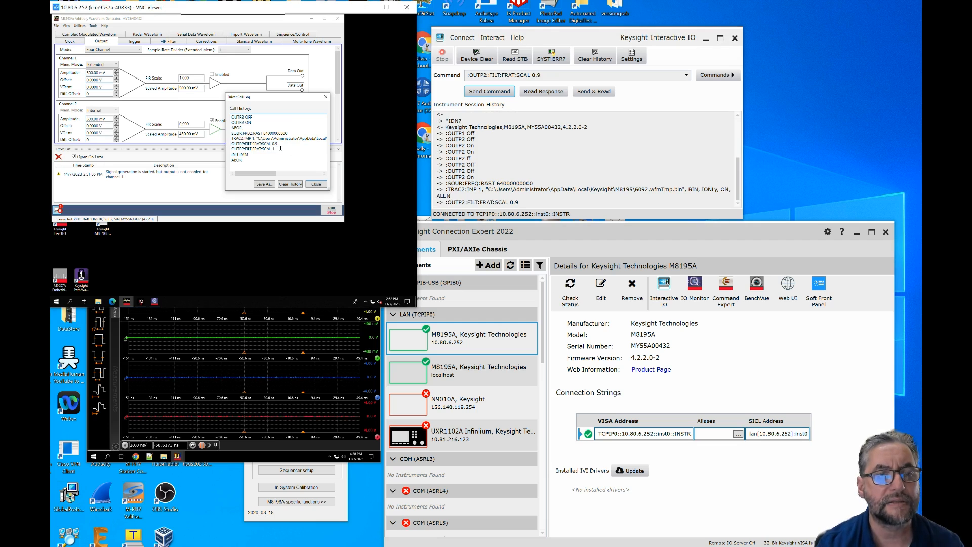
left_click(278, 149)
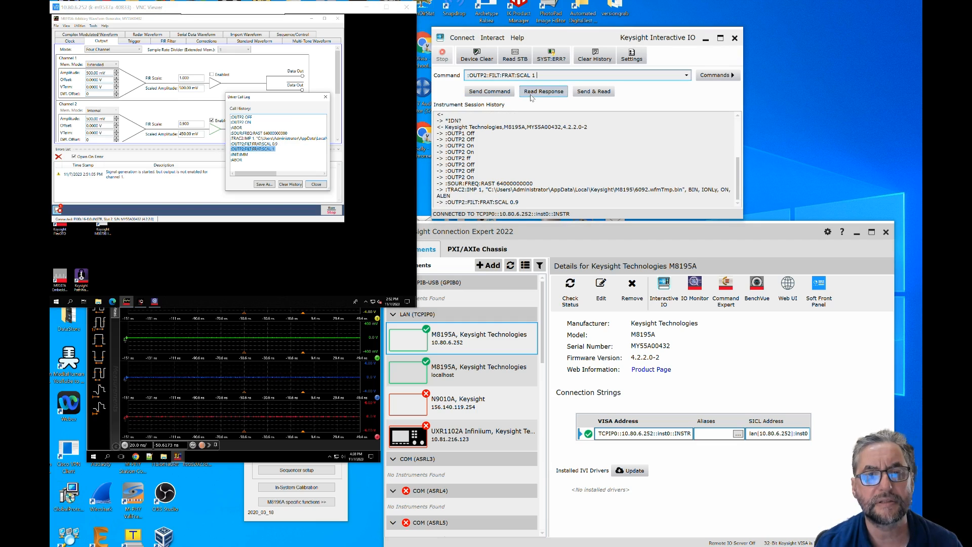
left_click(501, 95)
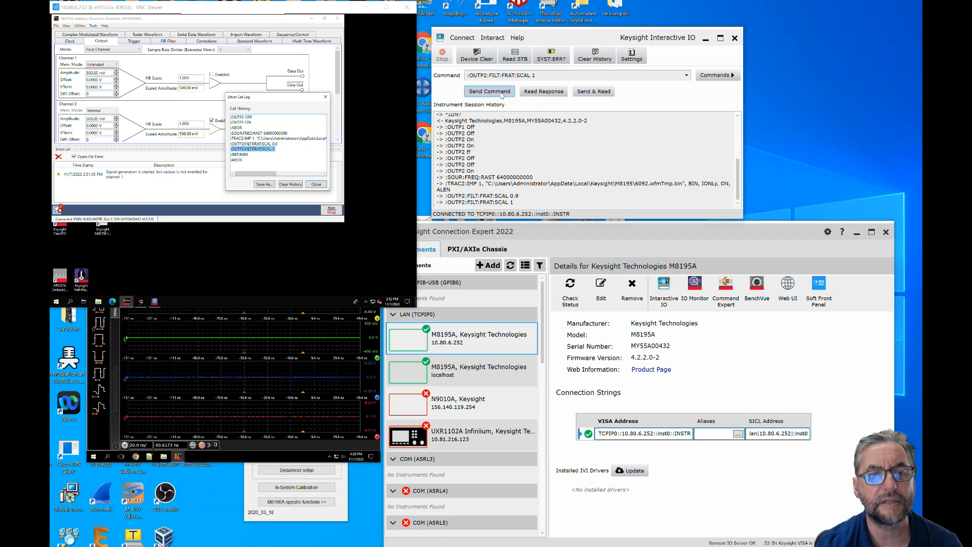
- Copy :INIT:IMM from the driver call log and send it to start signal generation remotely
left_click(247, 154)
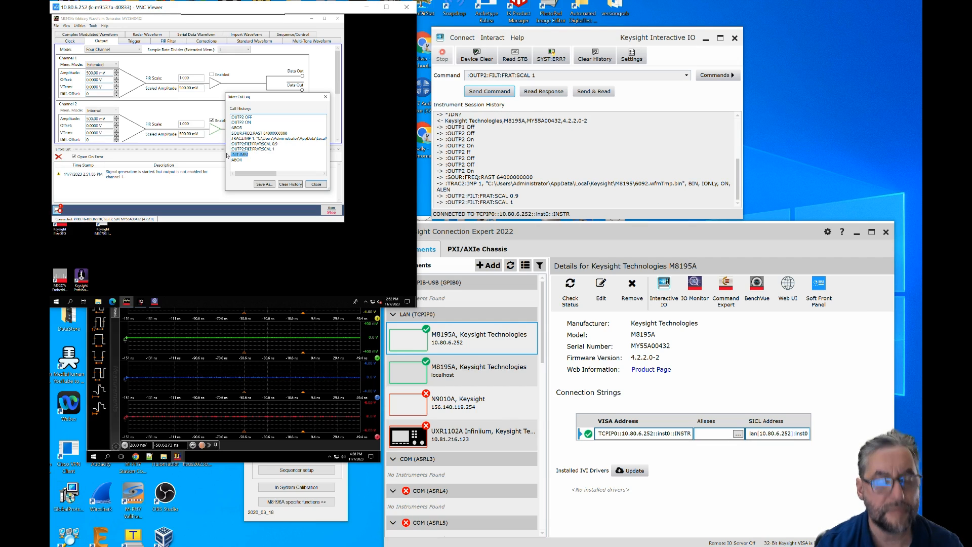
left_click_drag(466, 75, 545, 76)
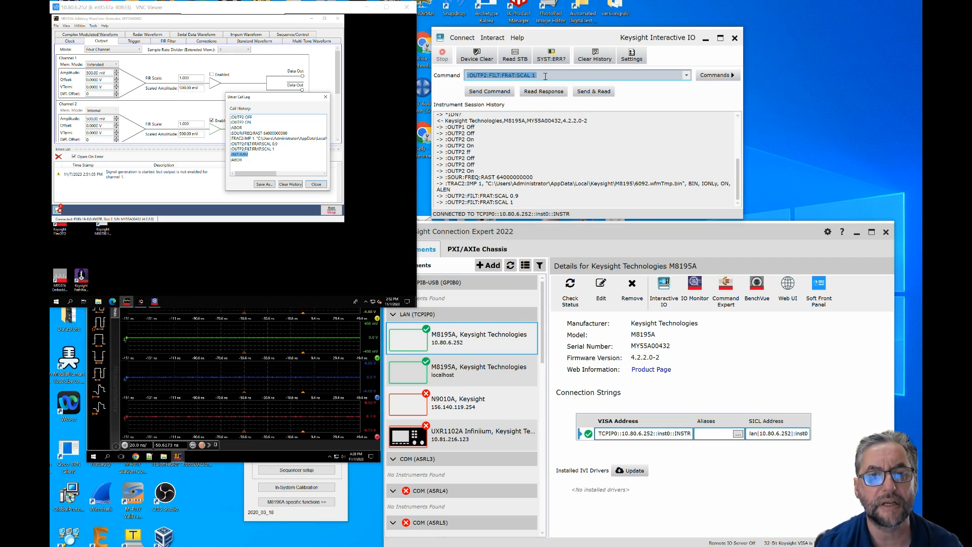
type(":INIT:IMM")
left_click(506, 94)
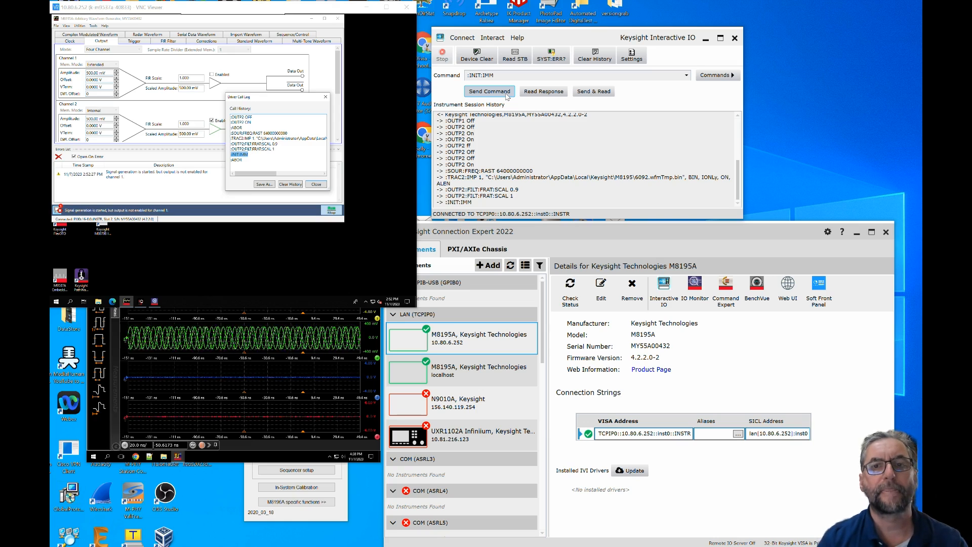
- Shift the Interactive IO window slightly and minimize the M8195A's remote desktop window
mouse_move(572, 39)
left_mouse_down()
mouse_move(623, 35)
mouse_move(586, 42)
left_mouse_up()
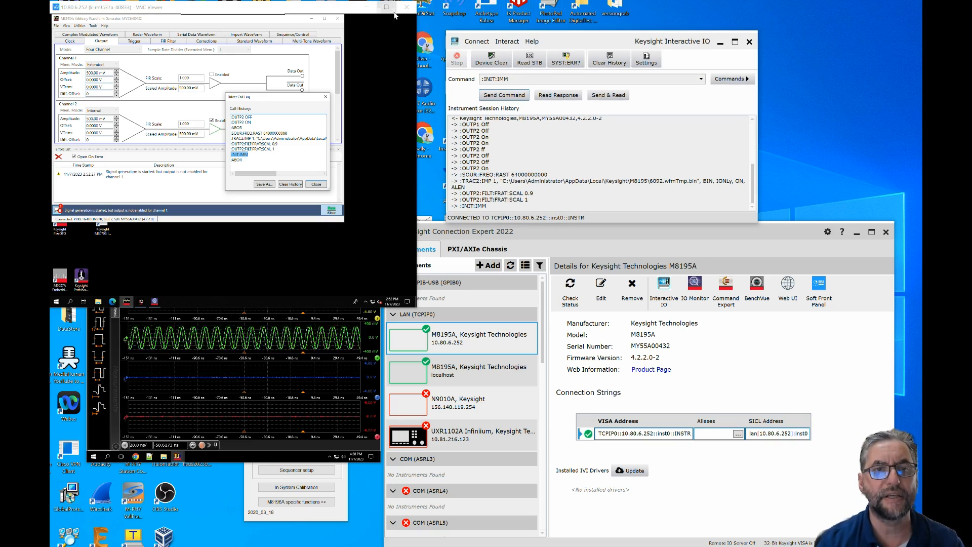
left_click(365, 8)
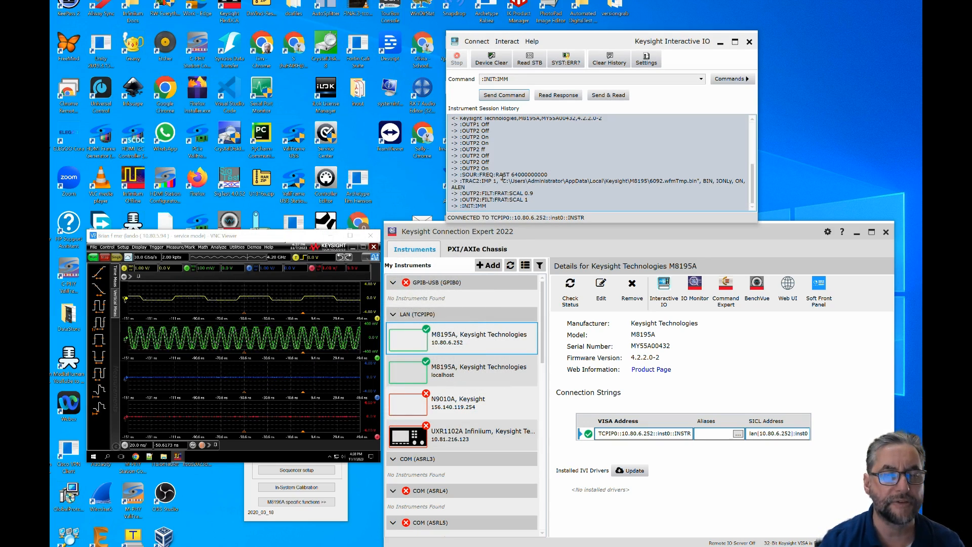